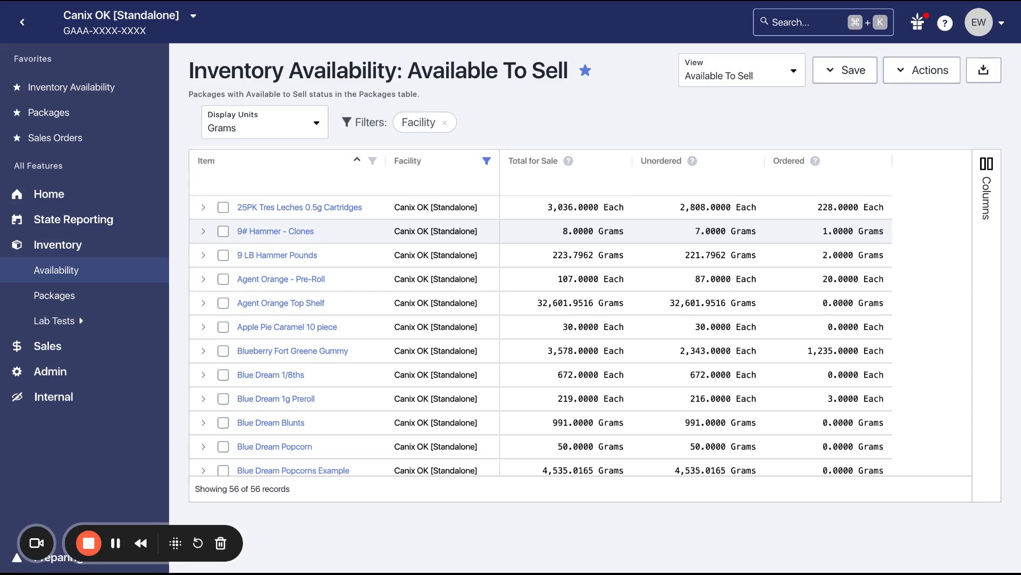
Open User Management and review the brand user's Available Brands restriction in the Edit User dialog without saving
{"action": "left_click", "coordinate": [54, 371]}
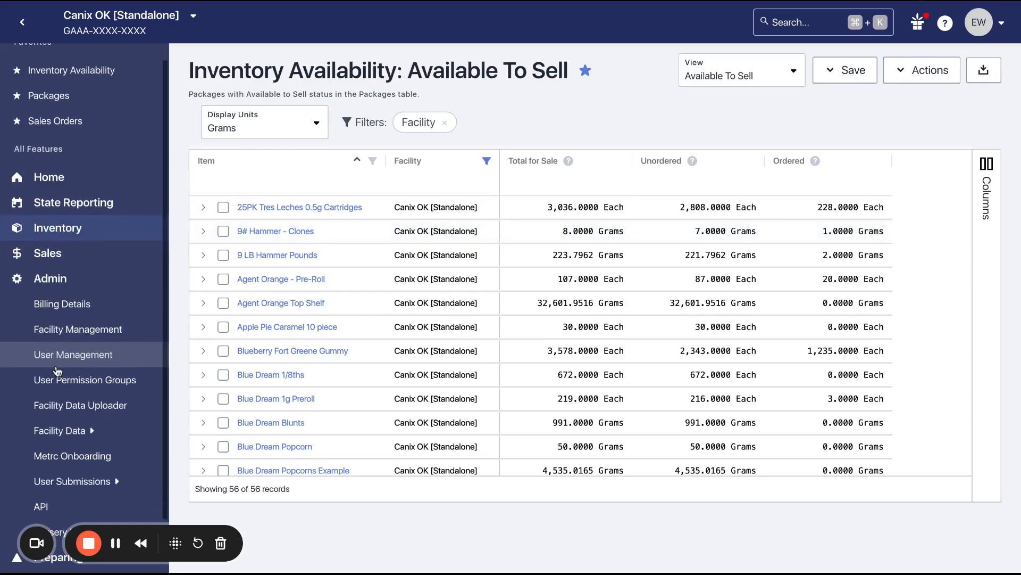
{"action": "left_click", "coordinate": [91, 357]}
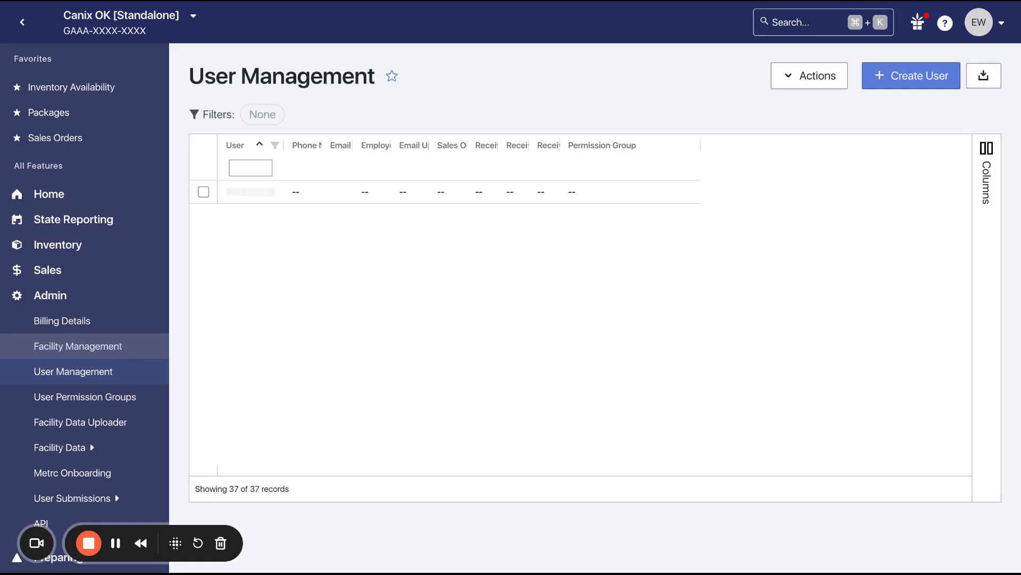
{"action": "left_click", "coordinate": [253, 315]}
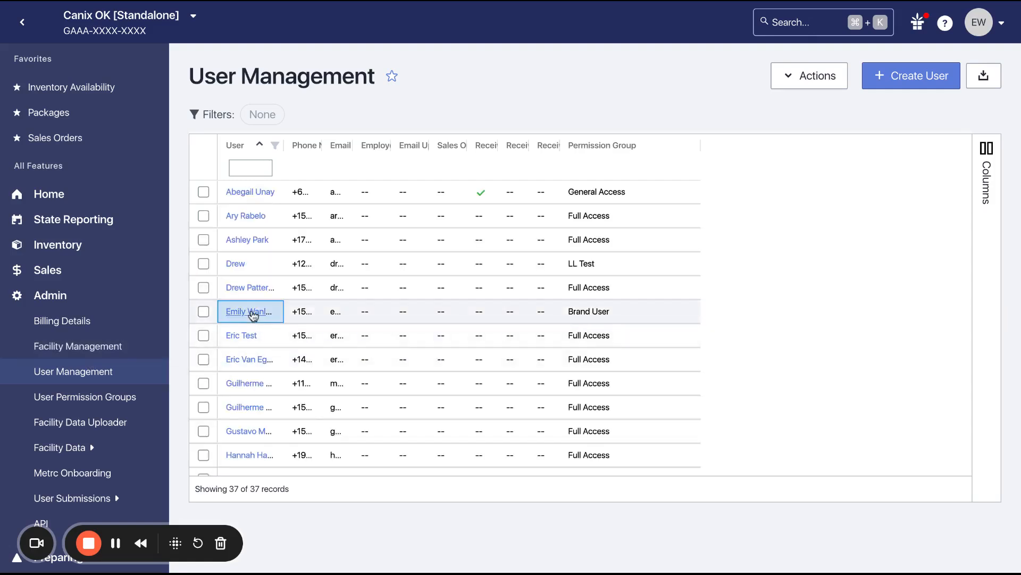
{"action": "scroll", "coordinate": [514, 376], "scroll_direction": "down", "scroll_amount": 3}
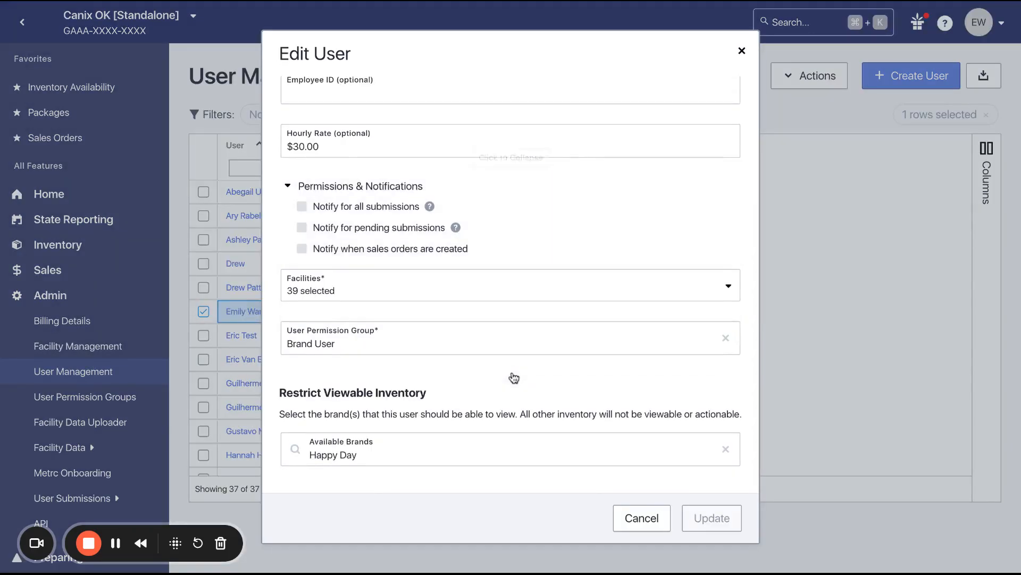
{"action": "left_click", "coordinate": [398, 462]}
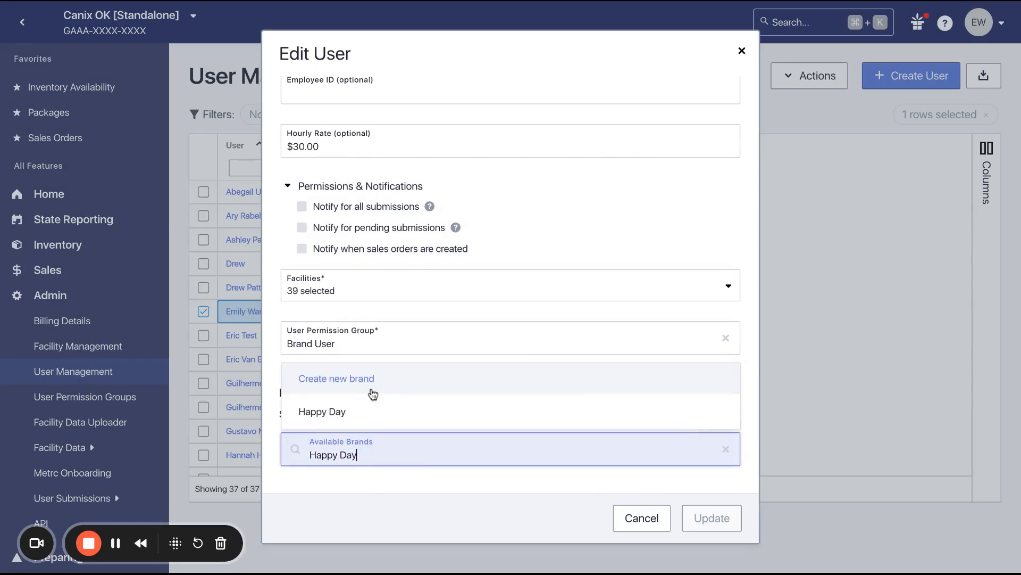
{"action": "left_click", "coordinate": [353, 419]}
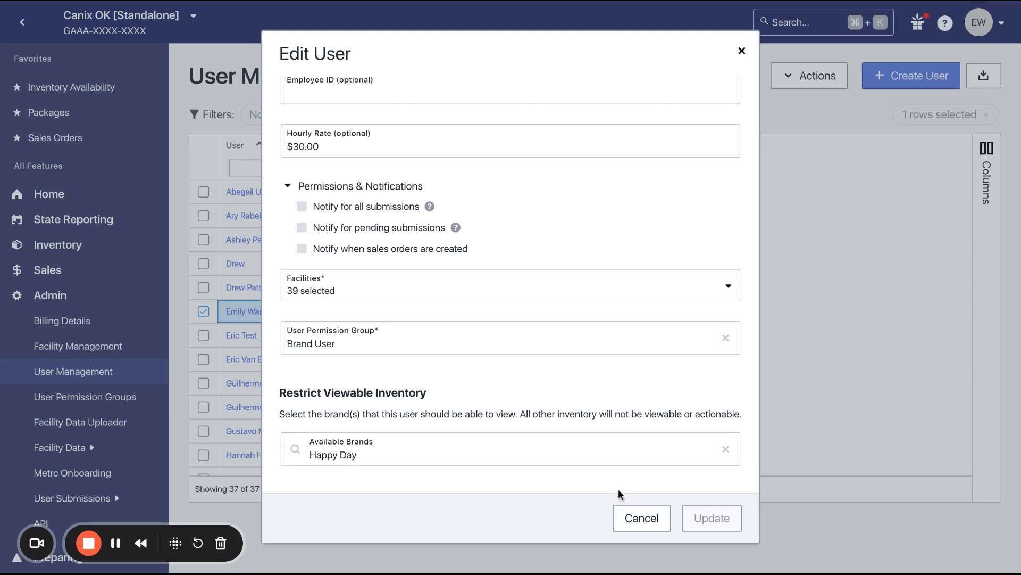
{"action": "left_click", "coordinate": [642, 525]}
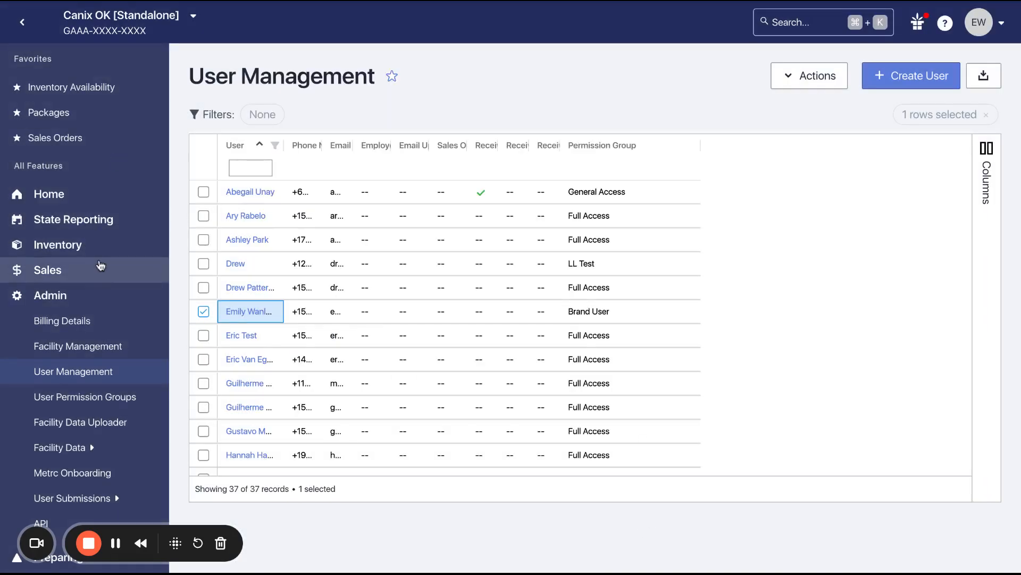
Open Inventory Availability and show the Brand, Sub-Type and Item Type columns in the table
{"action": "left_click", "coordinate": [70, 296]}
{"action": "left_click", "coordinate": [80, 253]}
{"action": "left_click", "coordinate": [73, 276]}
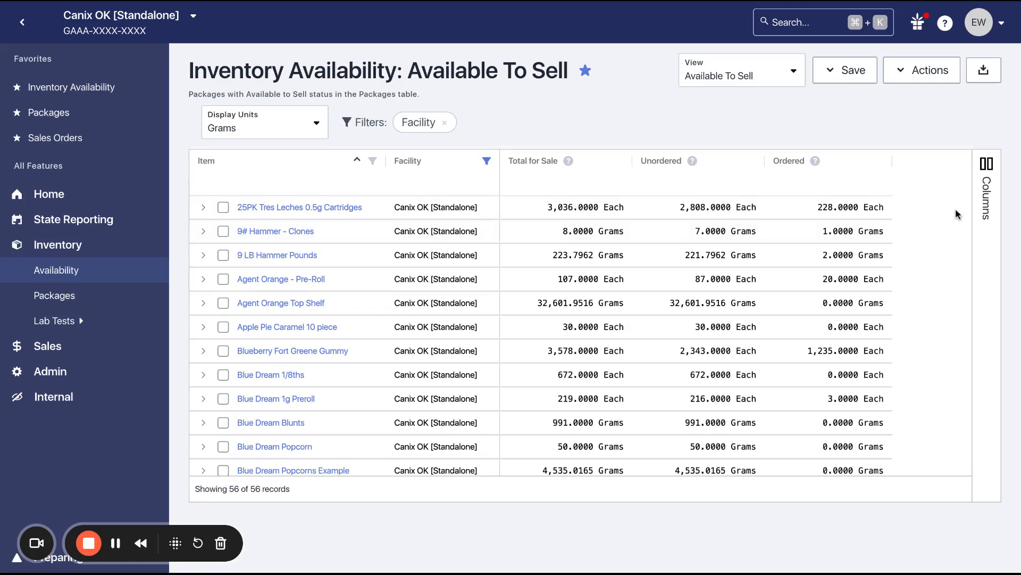
{"action": "left_click", "coordinate": [986, 213]}
{"action": "left_click", "coordinate": [931, 276]}
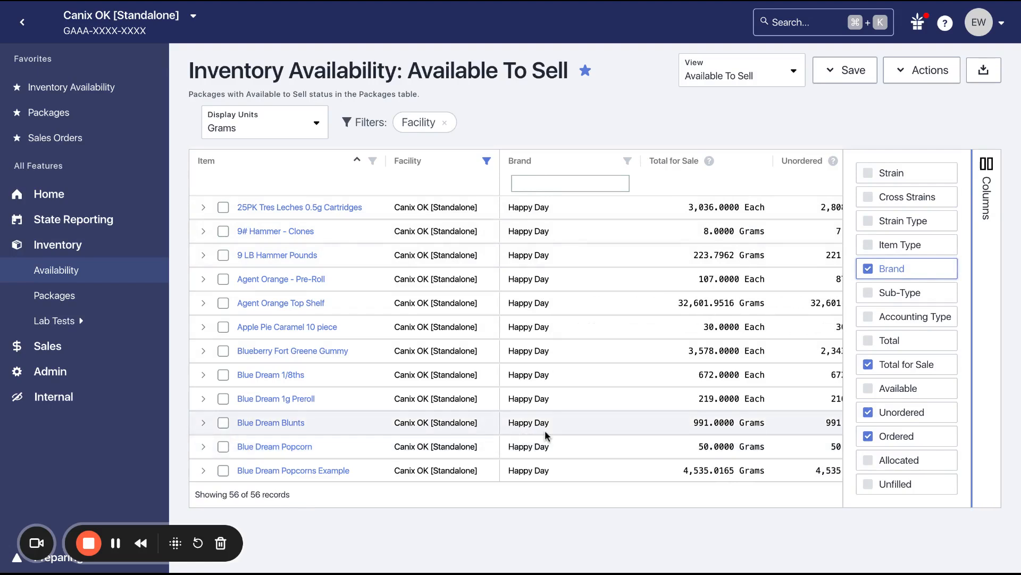
{"action": "left_click", "coordinate": [922, 292]}
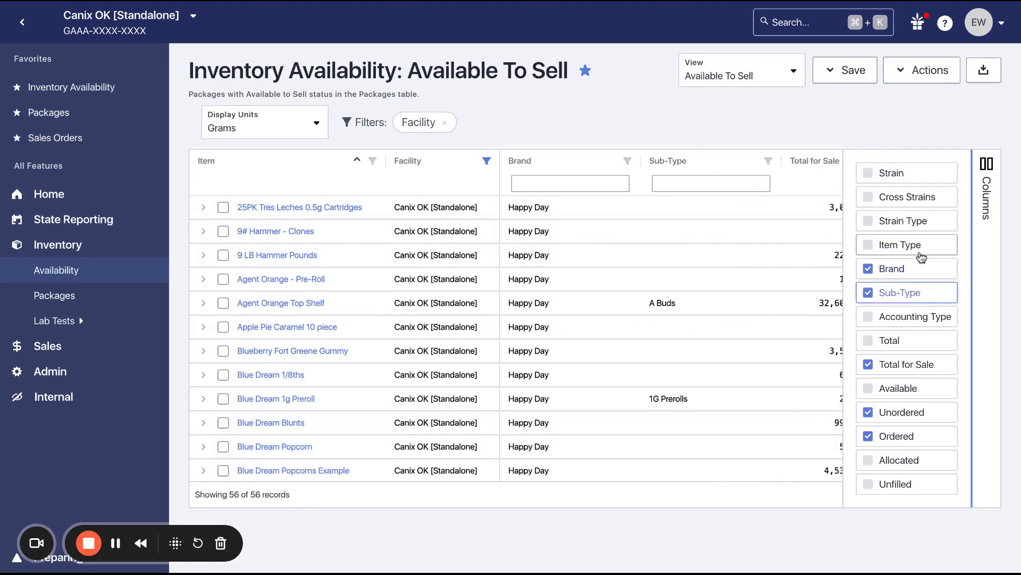
{"action": "left_click", "coordinate": [919, 247]}
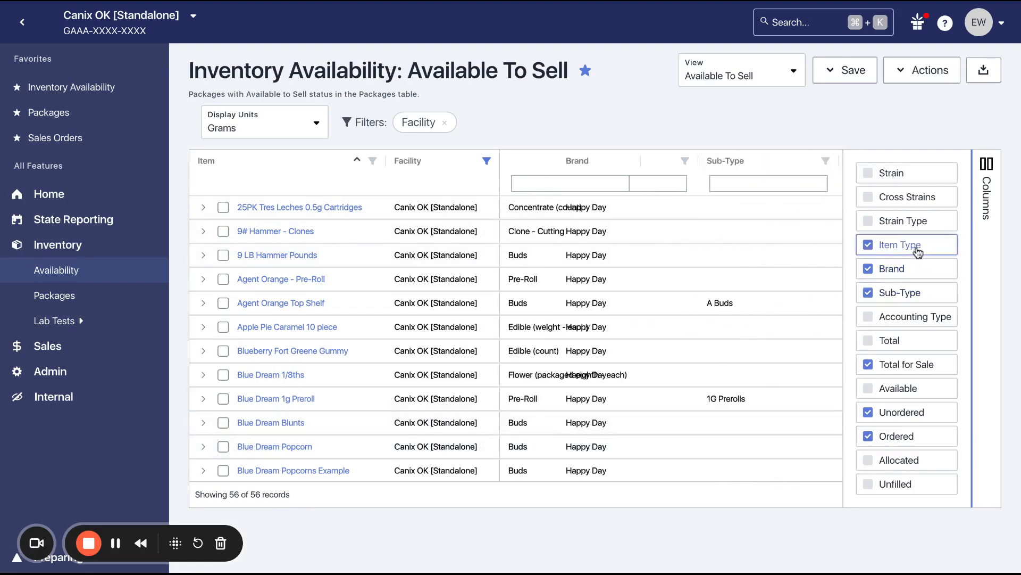
{"action": "left_click", "coordinate": [986, 251]}
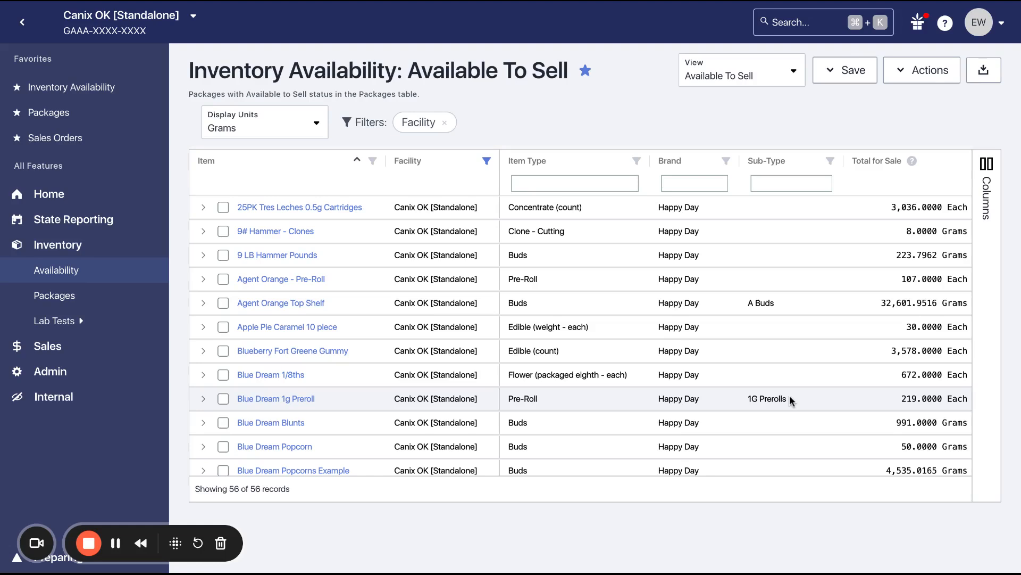
Expand the 25PK Tres Leches 0.5g Cartridges item and examine its package details across all columns
{"action": "left_click", "coordinate": [205, 209]}
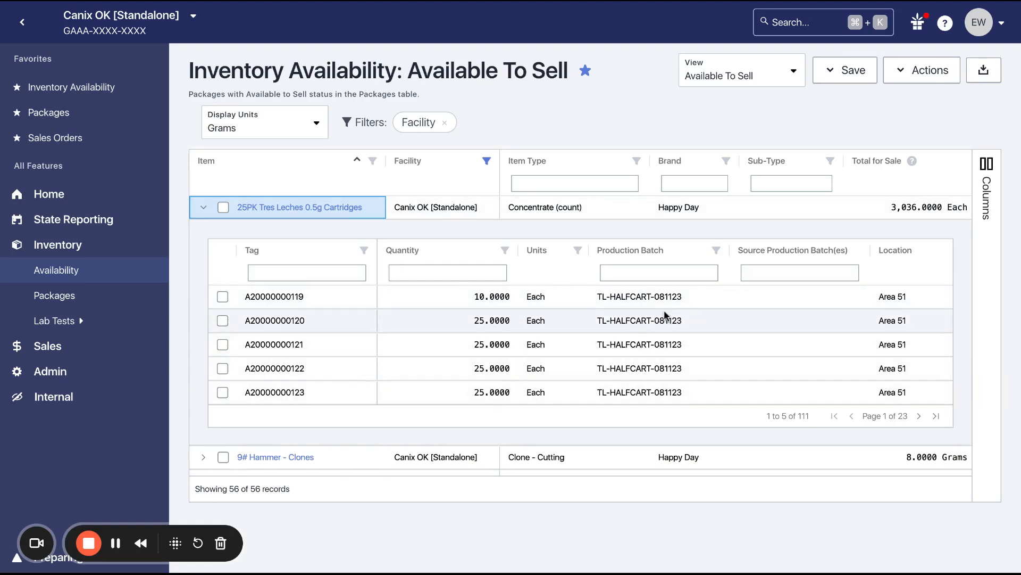
{"action": "scroll", "coordinate": [664, 314], "scroll_direction": "right", "scroll_amount": 5}
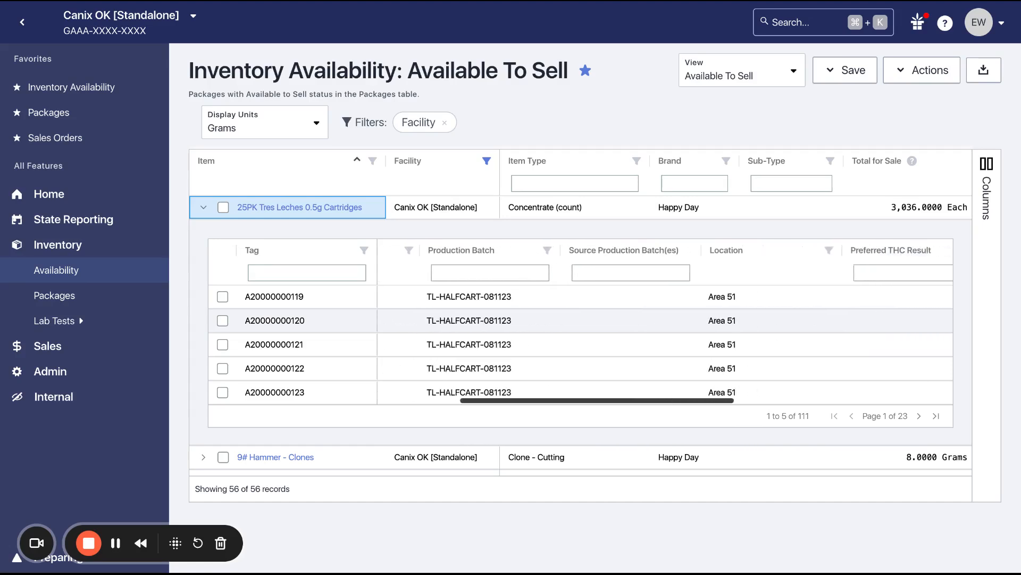
{"action": "scroll", "coordinate": [580, 319], "scroll_direction": "right", "scroll_amount": 3}
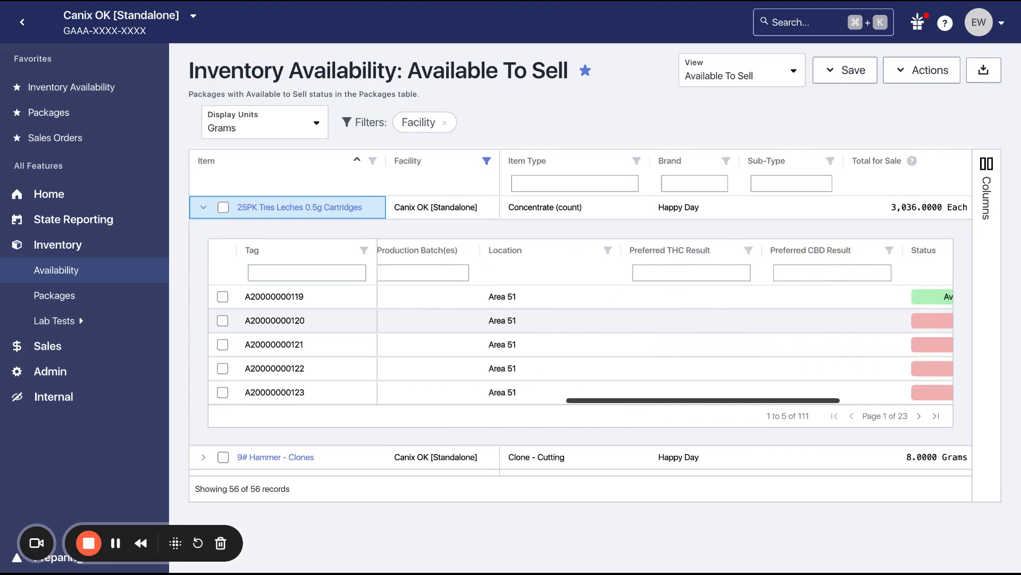
{"action": "scroll", "coordinate": [680, 292], "scroll_direction": "right", "scroll_amount": 1}
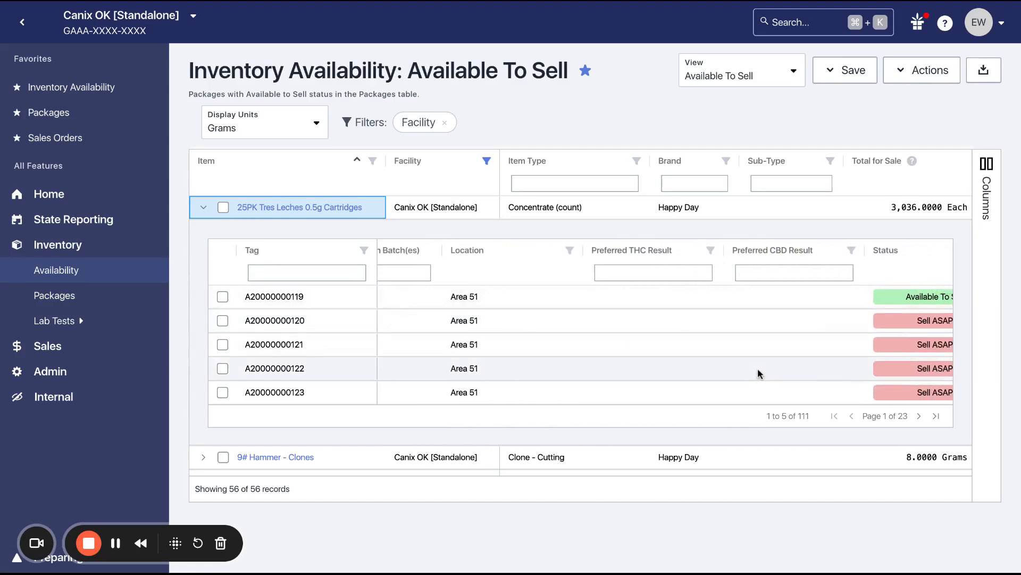
{"action": "scroll", "coordinate": [758, 373], "scroll_direction": "right", "scroll_amount": 2}
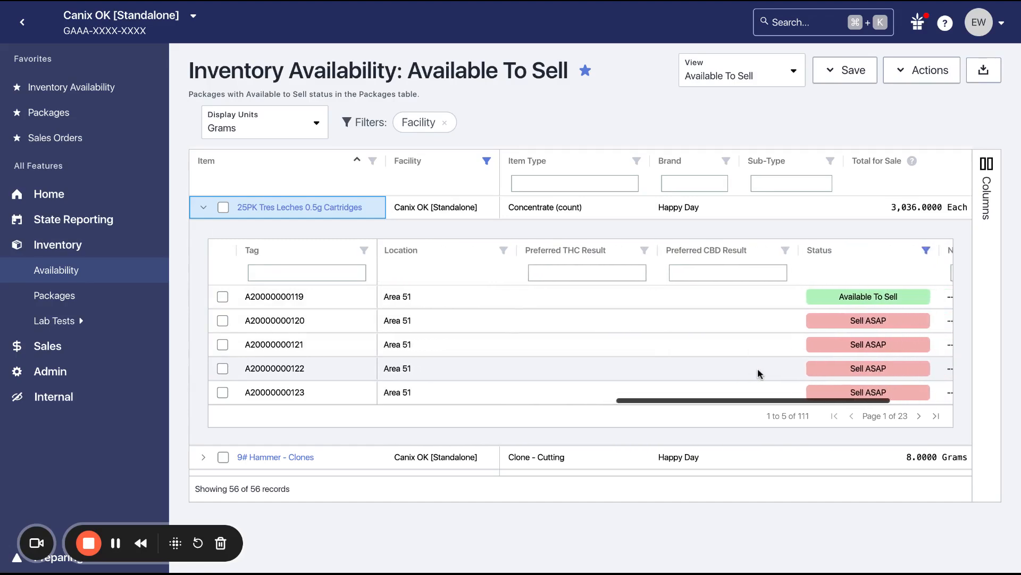
Create a new sales order for customer WhiteLion KM with a delivery date of 02/28/2025
{"action": "left_click", "coordinate": [42, 348]}
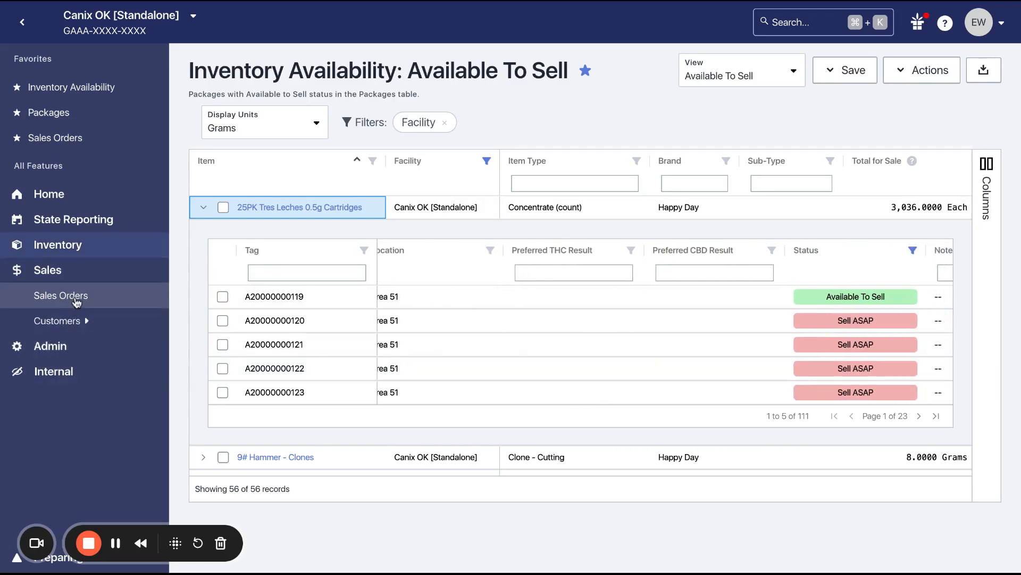
{"action": "left_click", "coordinate": [77, 299]}
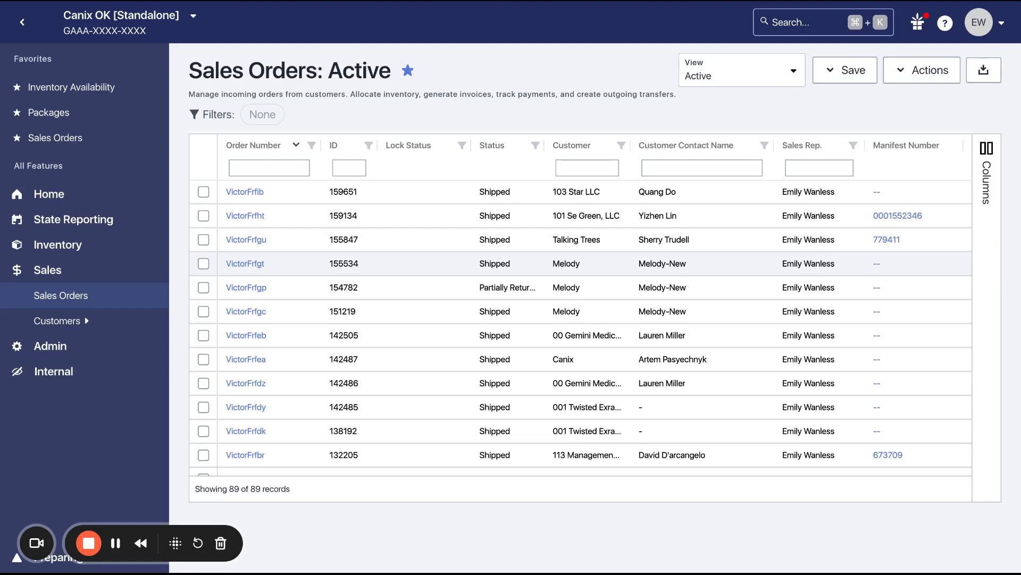
{"action": "left_click", "coordinate": [920, 75]}
{"action": "left_click", "coordinate": [898, 109]}
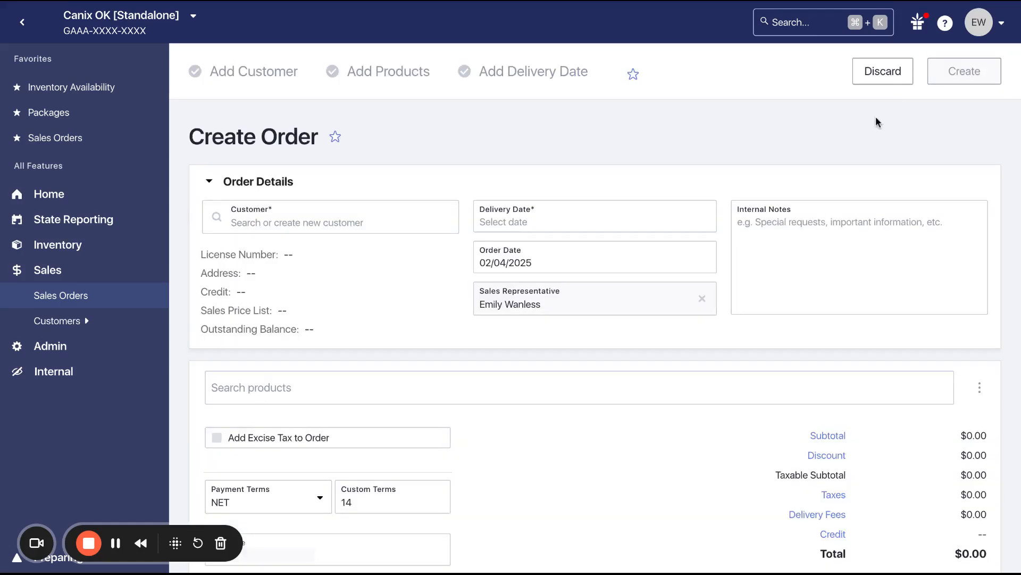
{"action": "left_click", "coordinate": [388, 221]}
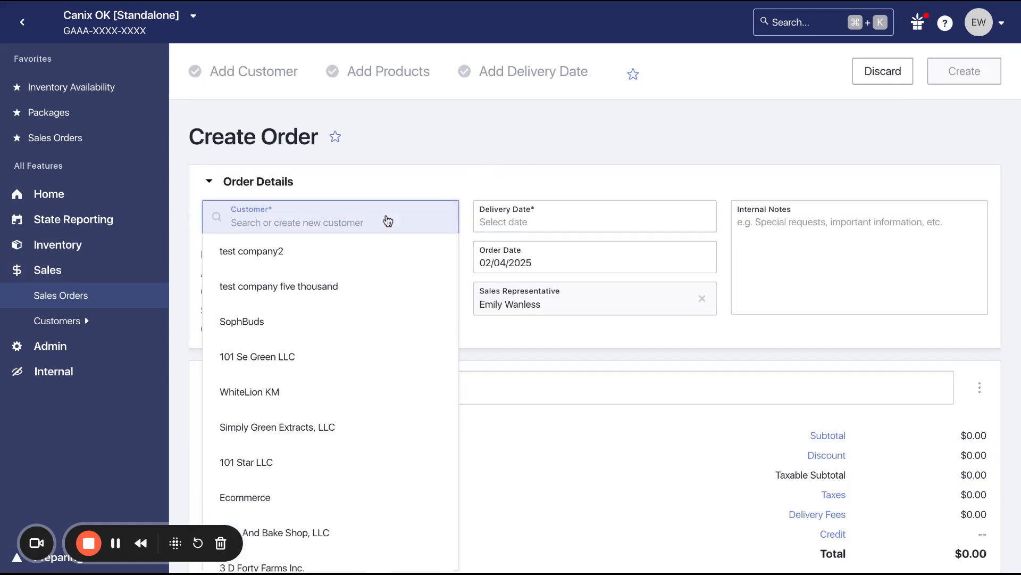
{"action": "type", "text": "l"}
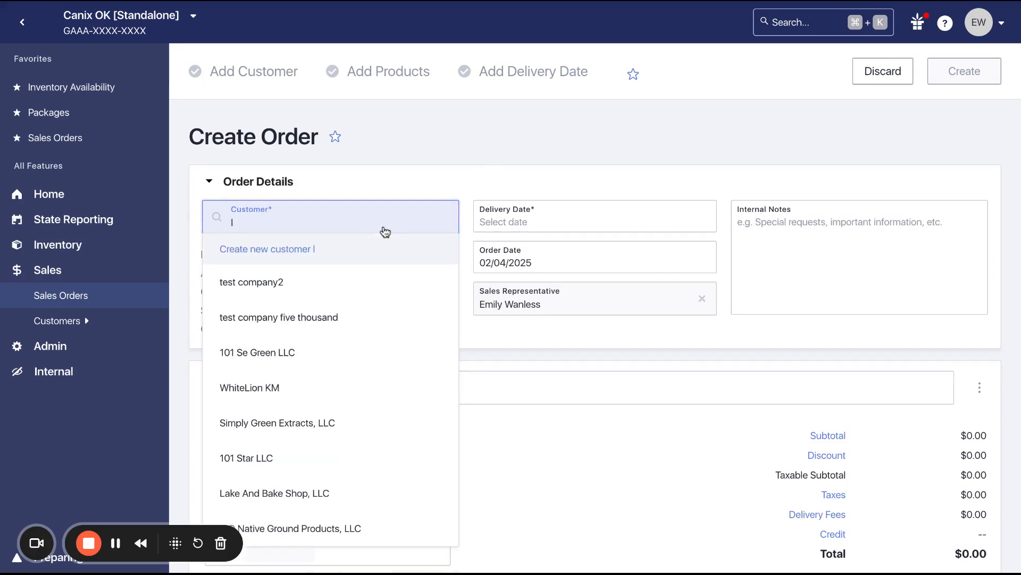
{"action": "left_click", "coordinate": [301, 377]}
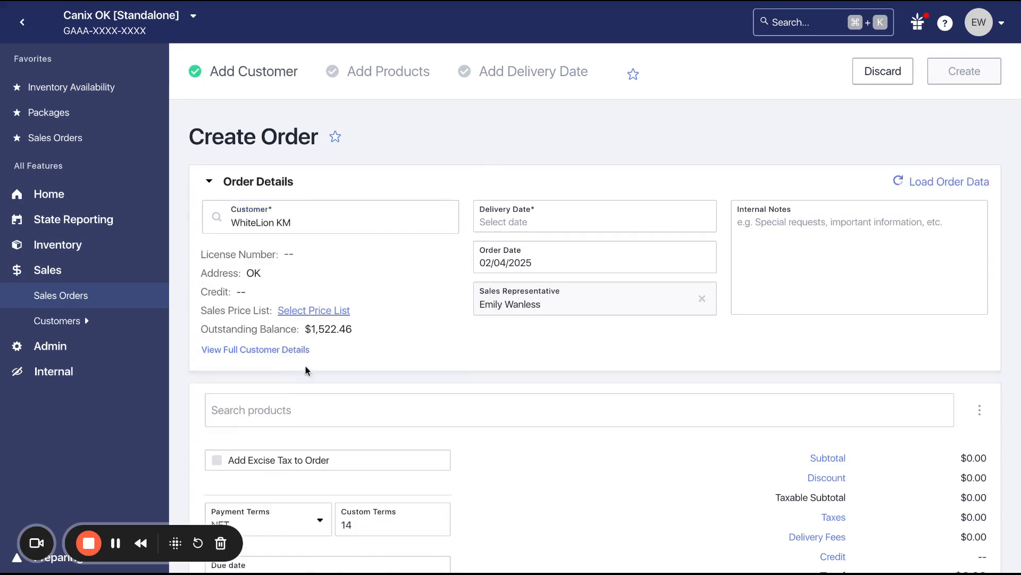
{"action": "left_click", "coordinate": [544, 224]}
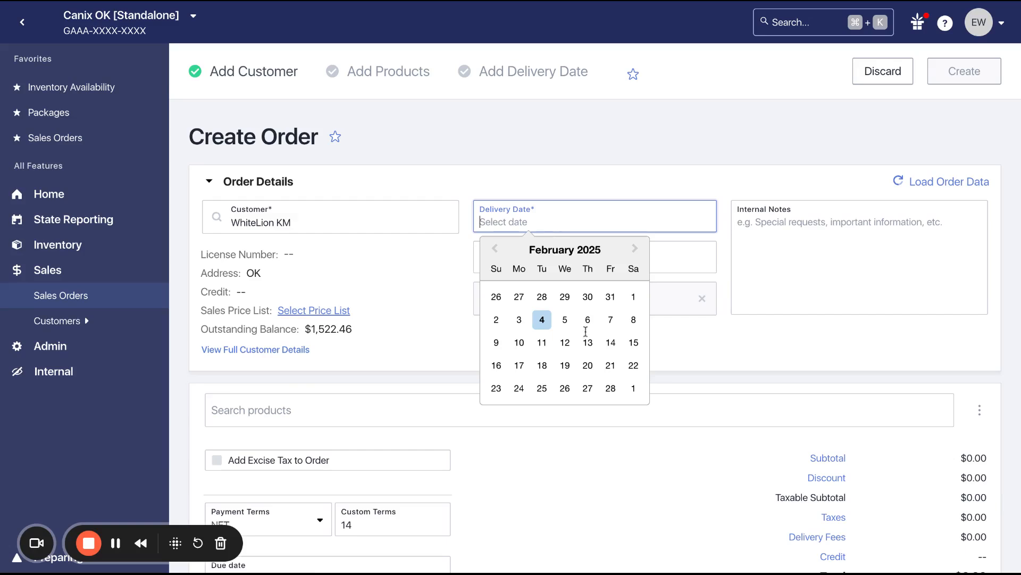
{"action": "left_click", "coordinate": [611, 388]}
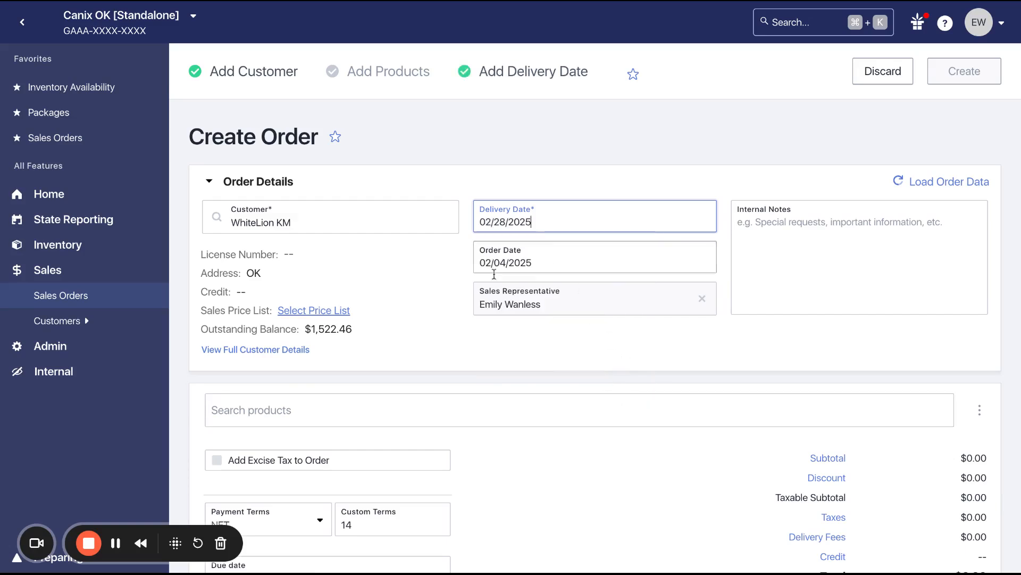
Add the 9 LB Hammer Pounds product to the order
{"action": "scroll", "coordinate": [493, 272], "scroll_direction": "down", "scroll_amount": 1}
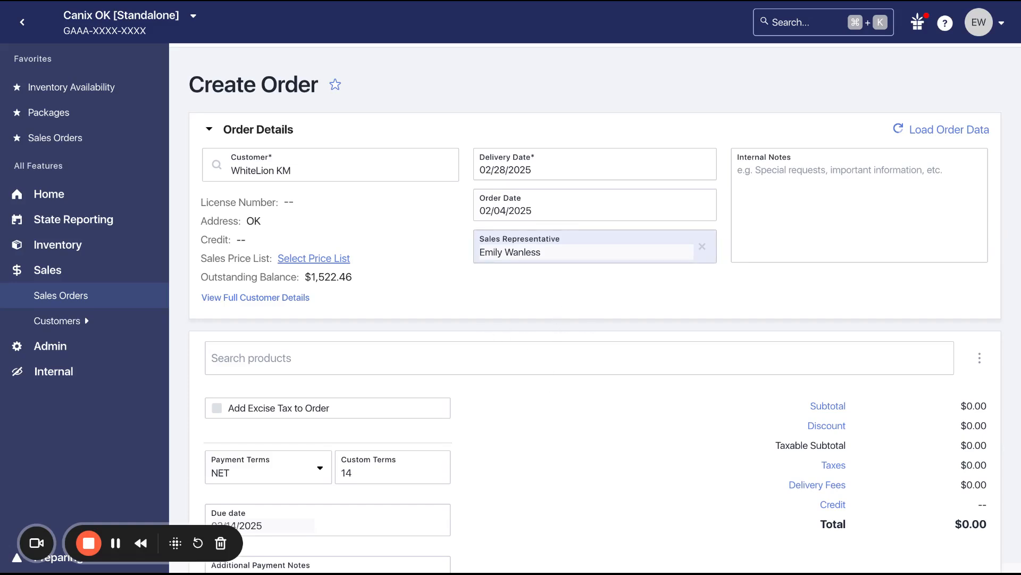
{"action": "scroll", "coordinate": [509, 330], "scroll_direction": "down", "scroll_amount": 2}
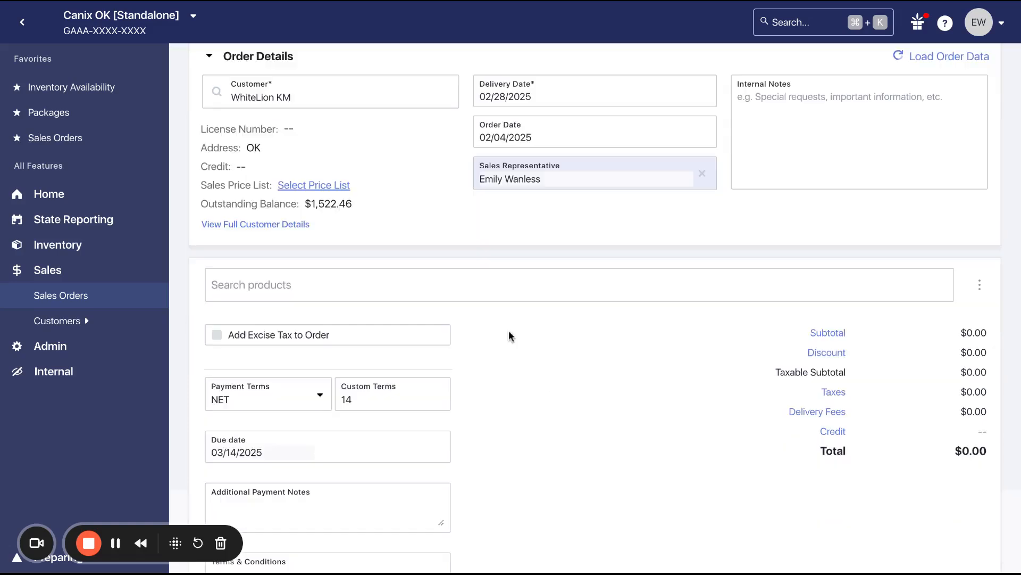
{"action": "left_click", "coordinate": [502, 292]}
{"action": "scroll", "coordinate": [532, 452], "scroll_direction": "down", "scroll_amount": 6}
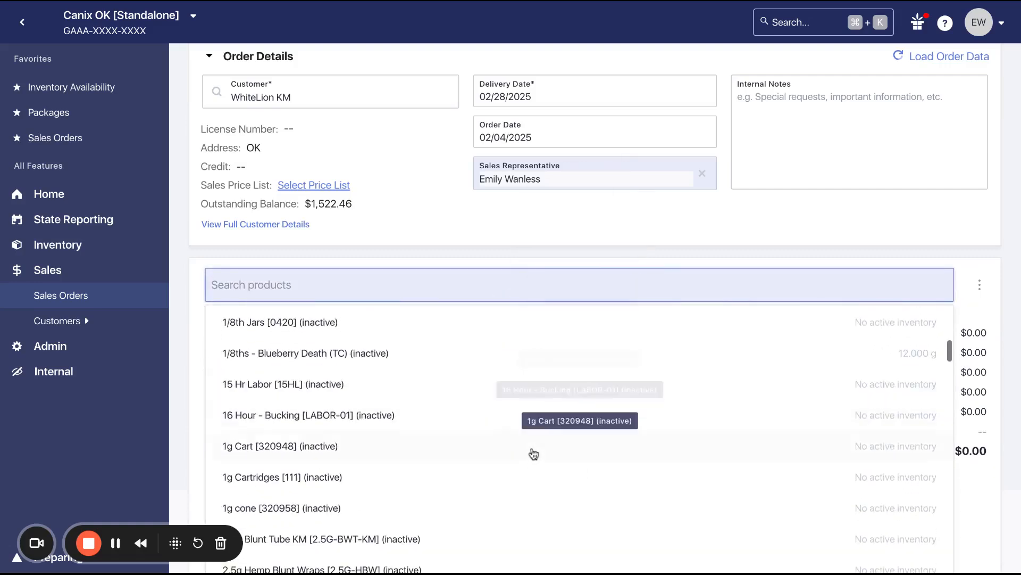
{"action": "scroll", "coordinate": [532, 452], "scroll_direction": "down", "scroll_amount": 6}
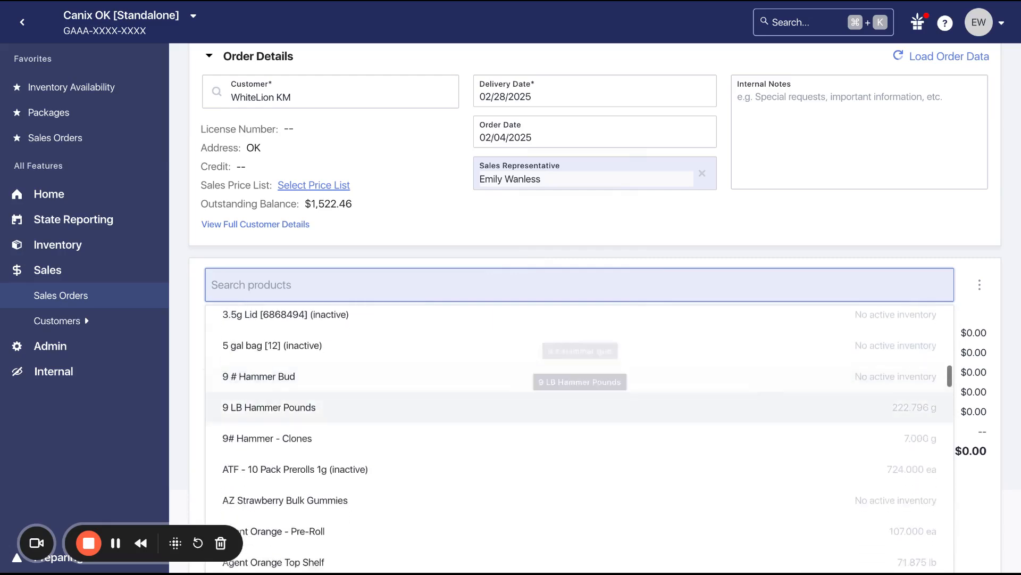
{"action": "scroll", "coordinate": [532, 436], "scroll_direction": "down", "scroll_amount": 2}
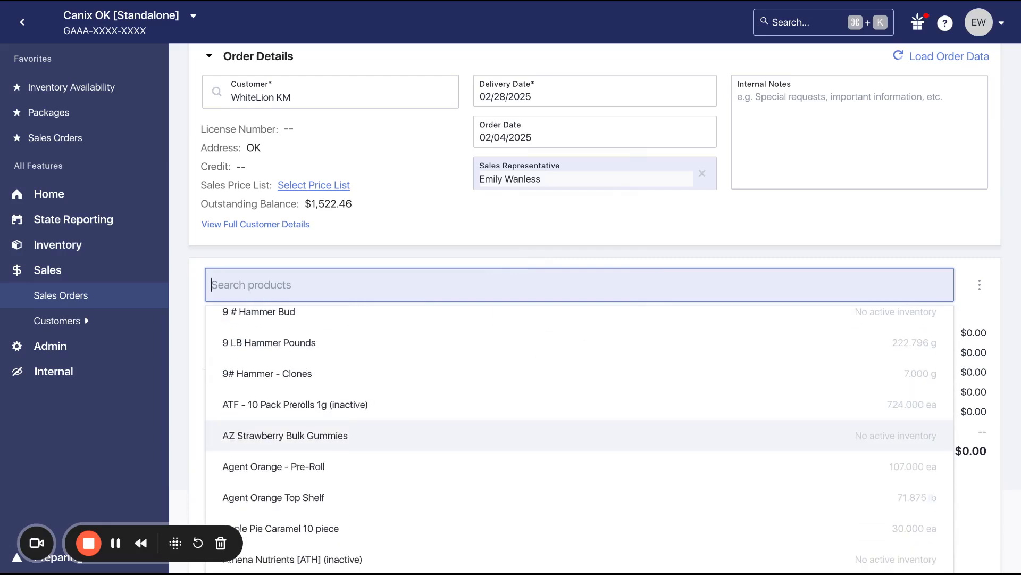
{"action": "left_click", "coordinate": [520, 351]}
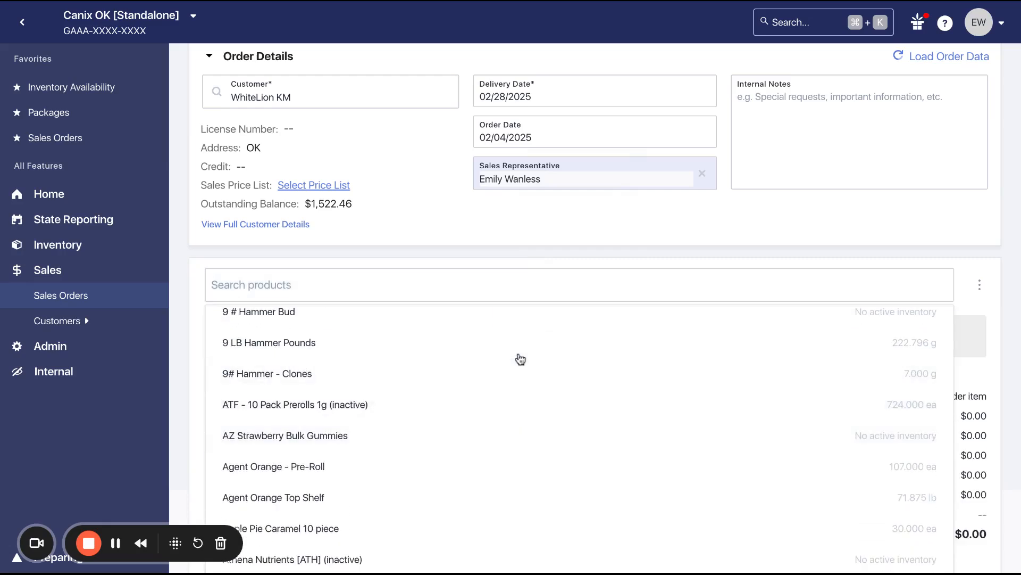
Set the 9 LB Hammer Pounds line to a unit price of $10 and a quantity of 1000 Grams
{"action": "left_click", "coordinate": [585, 347]}
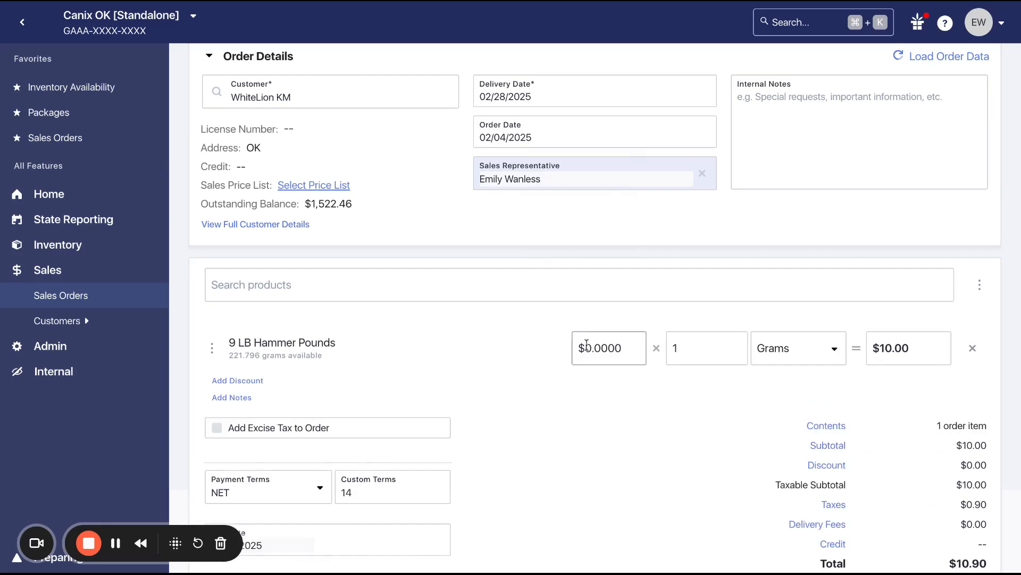
{"action": "type", "text": "1"}
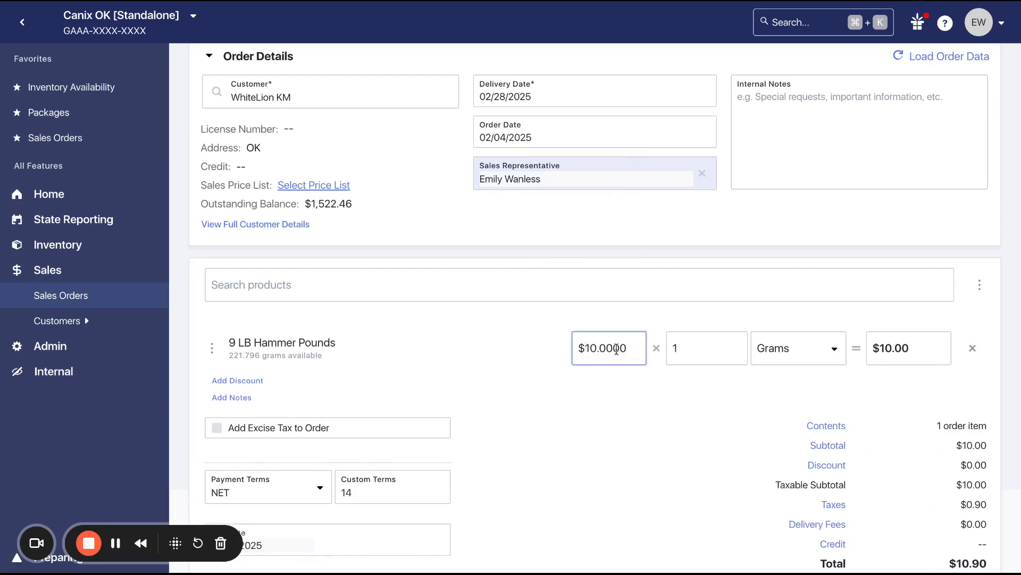
{"action": "left_click", "coordinate": [701, 355]}
{"action": "type", "text": "1000"}
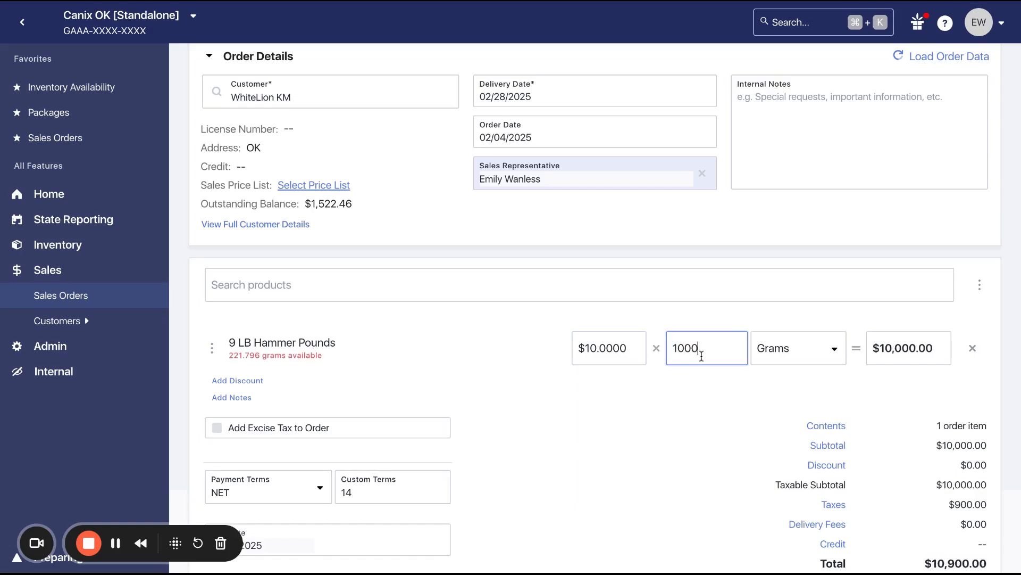
{"action": "left_click", "coordinate": [798, 352]}
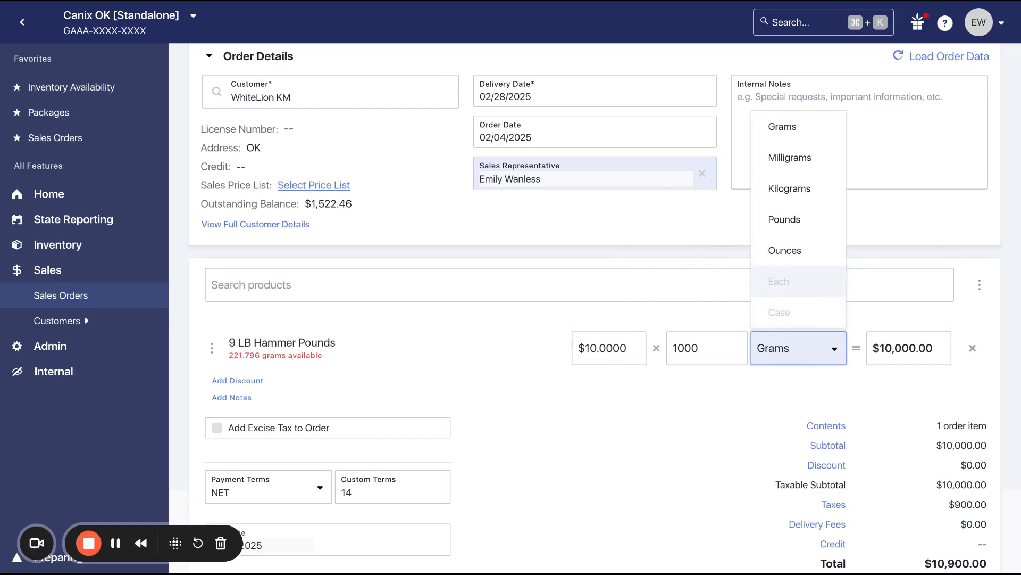
{"action": "left_click", "coordinate": [792, 375]}
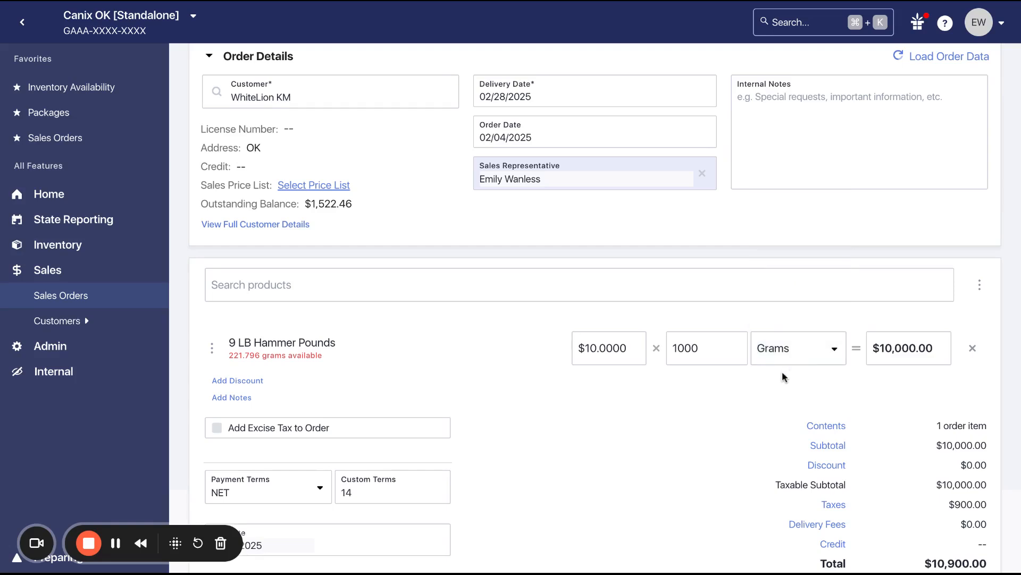
Open the line item's Add Discount dialog, review the discount type options, and cancel without applying
{"action": "scroll", "coordinate": [709, 390], "scroll_direction": "down", "scroll_amount": 1}
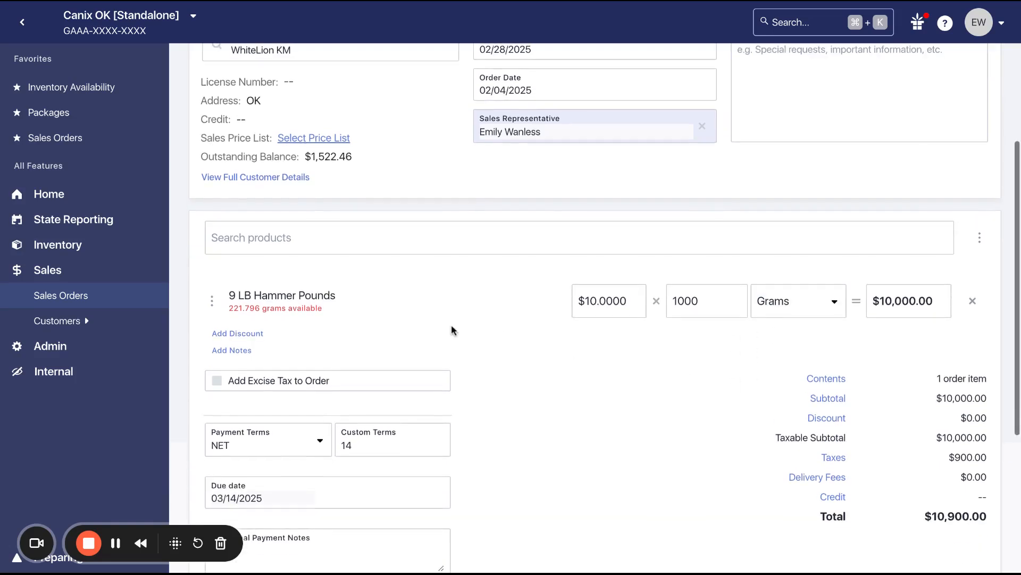
{"action": "left_click", "coordinate": [226, 335]}
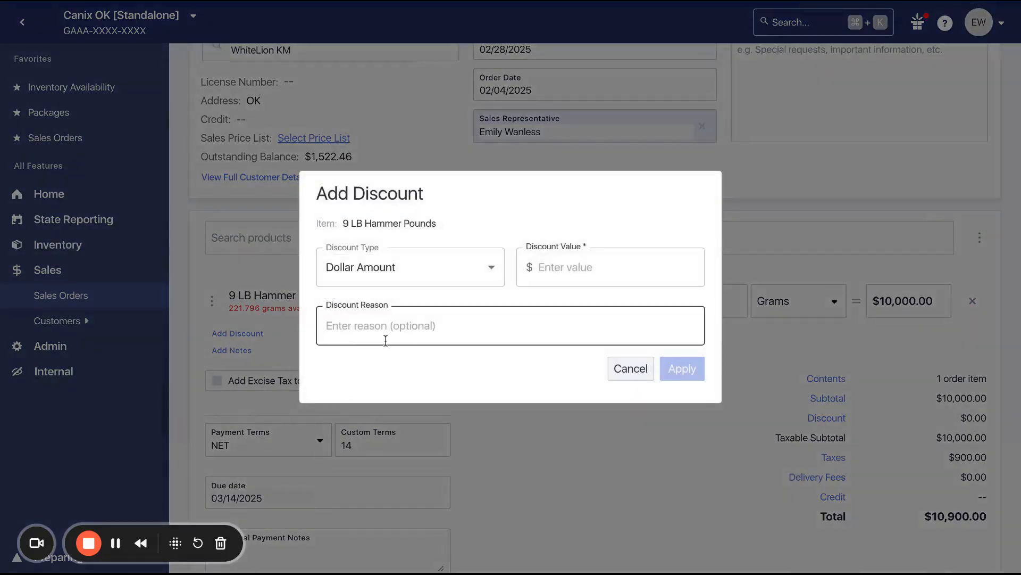
{"action": "left_click", "coordinate": [491, 273]}
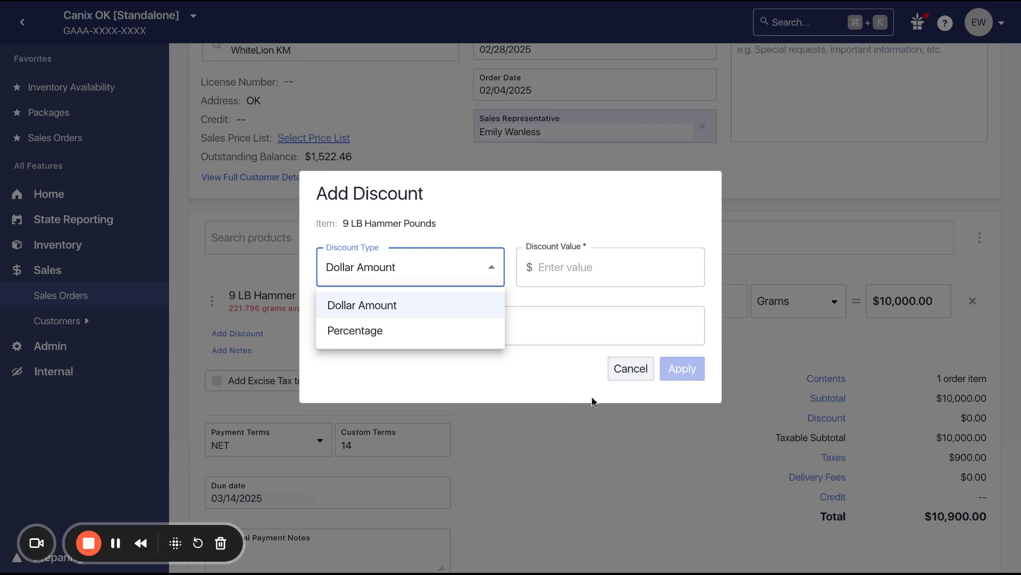
{"action": "left_click", "coordinate": [621, 379]}
{"action": "left_click", "coordinate": [623, 372]}
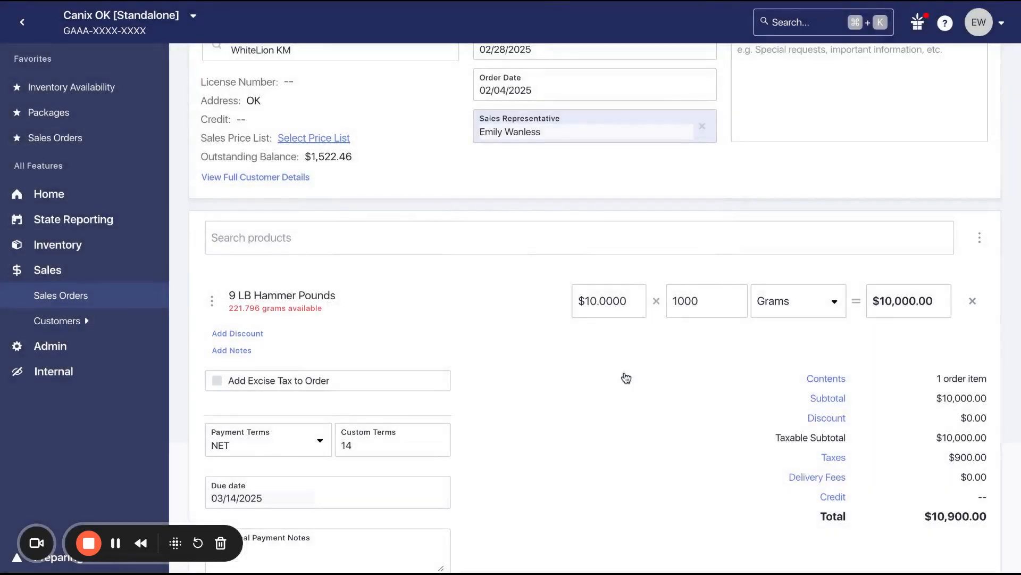
Open the order-level Discount and Tax rate dialogs and close each without changes
{"action": "left_click", "coordinate": [827, 418]}
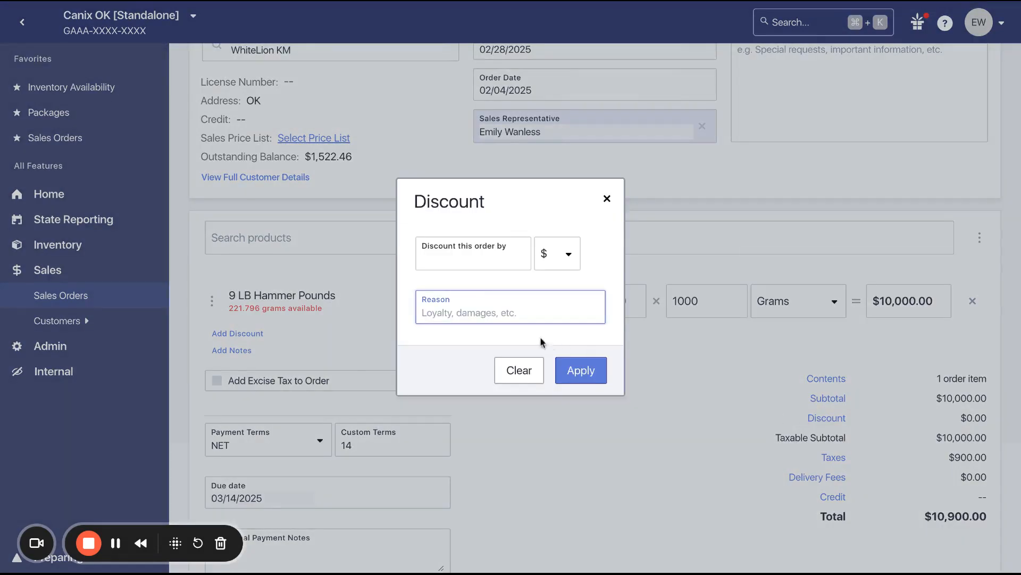
{"action": "left_click", "coordinate": [607, 202]}
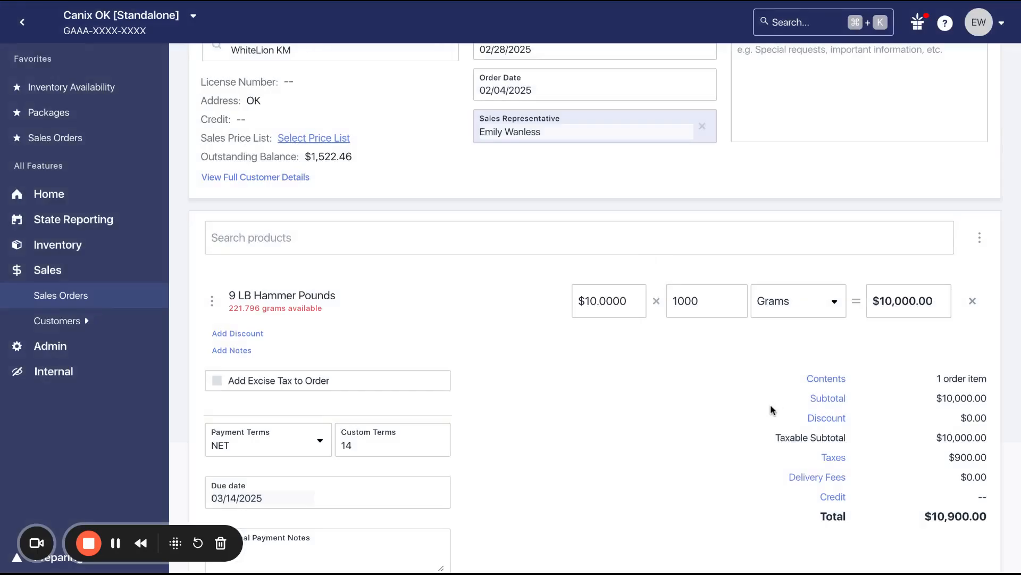
{"action": "scroll", "coordinate": [770, 409], "scroll_direction": "down", "scroll_amount": 1}
{"action": "scroll", "coordinate": [770, 404], "scroll_direction": "down", "scroll_amount": 1}
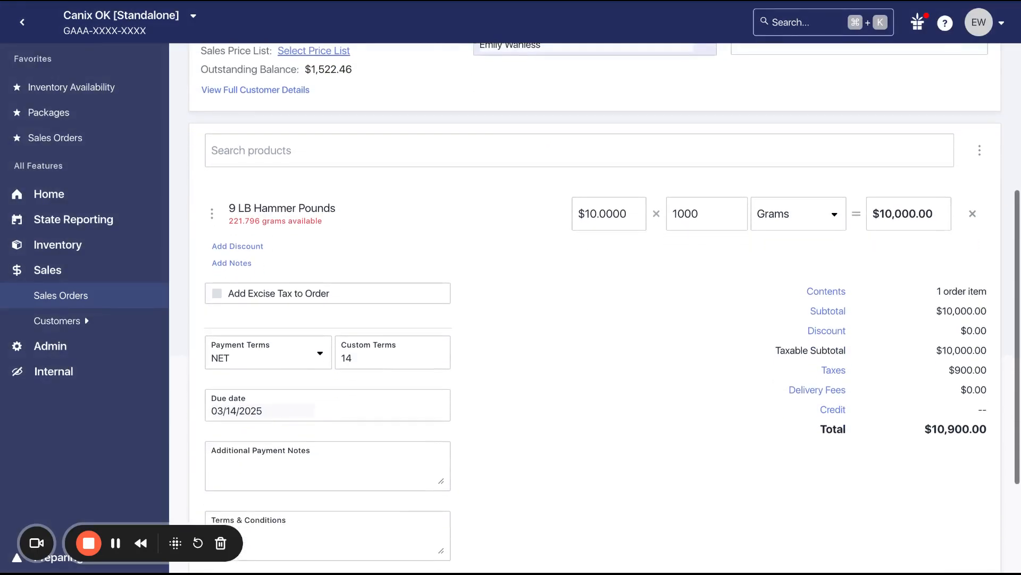
{"action": "left_click", "coordinate": [836, 375]}
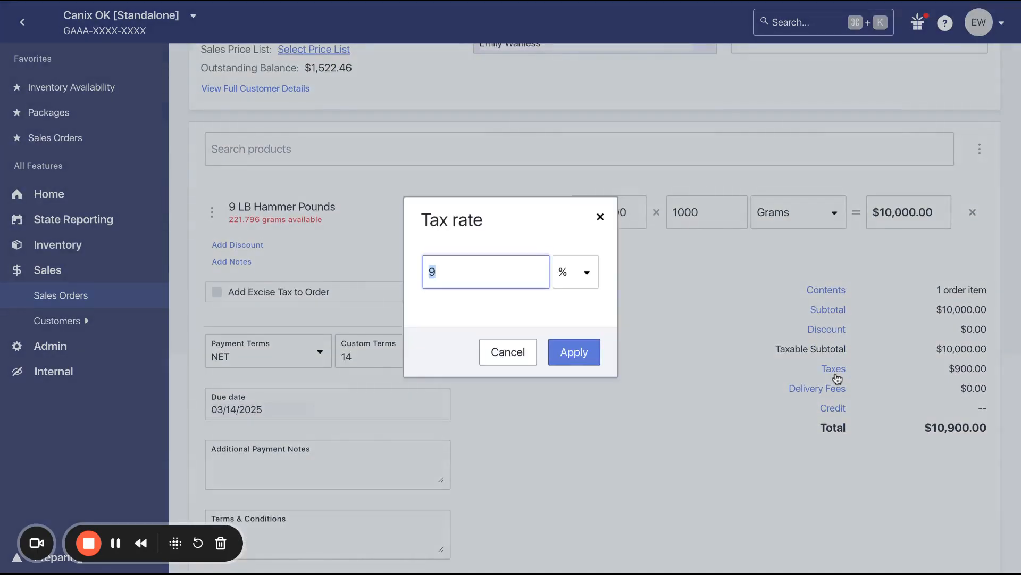
{"action": "left_click", "coordinate": [505, 351]}
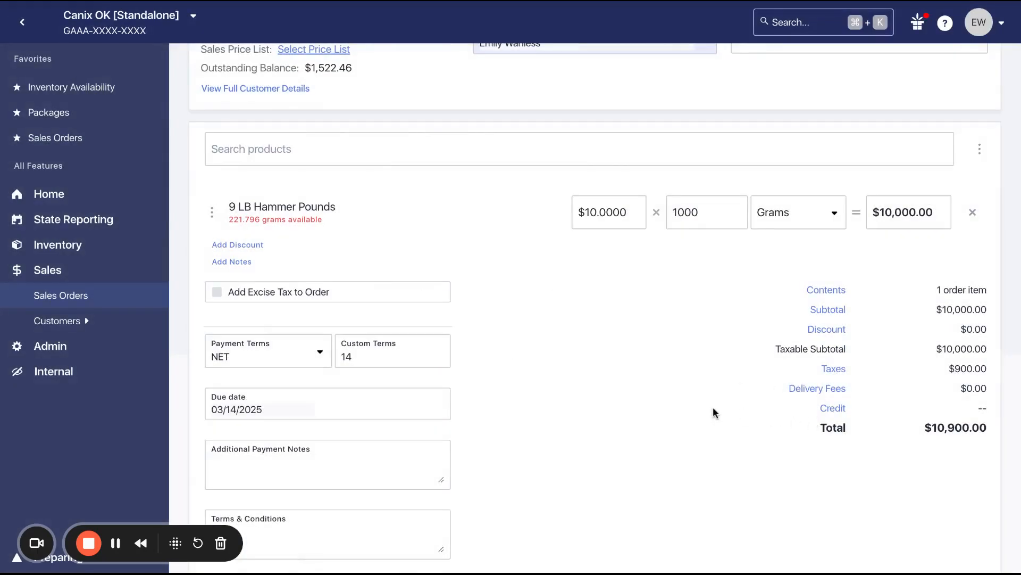
Review the payment terms options and the remaining order form fields
{"action": "scroll", "coordinate": [451, 367], "scroll_direction": "down", "scroll_amount": 3}
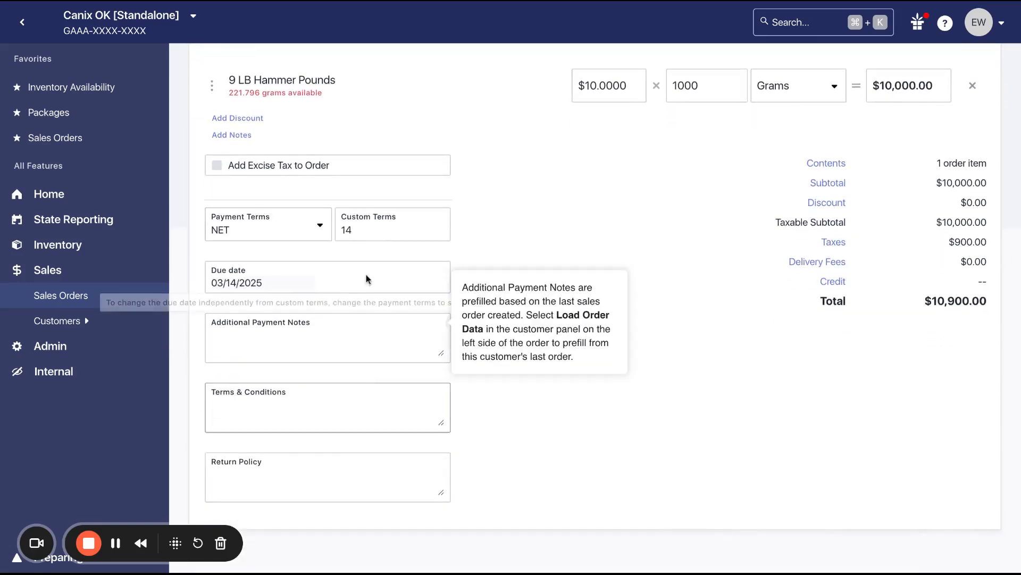
{"action": "left_click", "coordinate": [302, 232]}
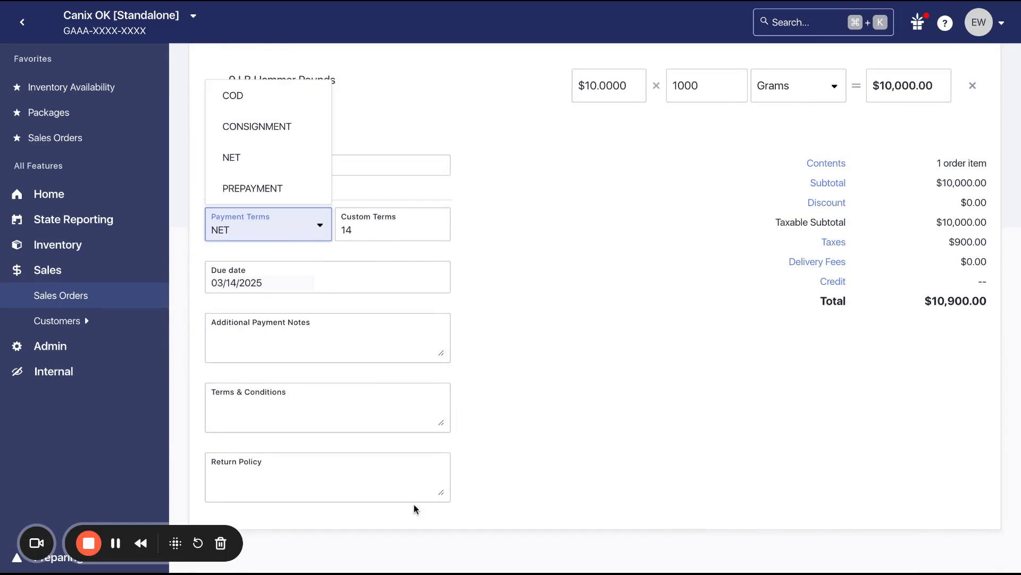
{"action": "left_click", "coordinate": [520, 453]}
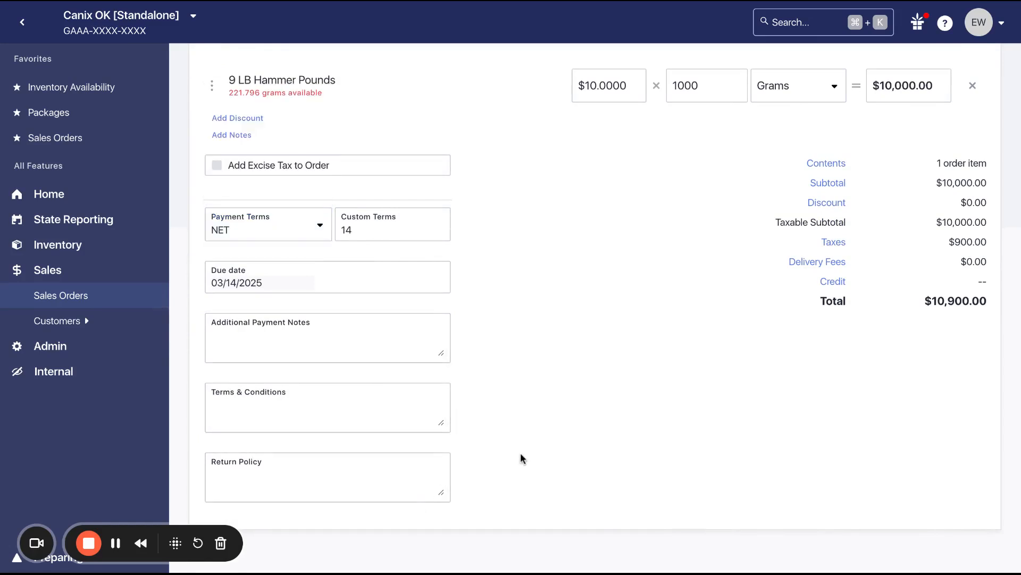
{"action": "scroll", "coordinate": [595, 288], "scroll_direction": "up", "scroll_amount": 1}
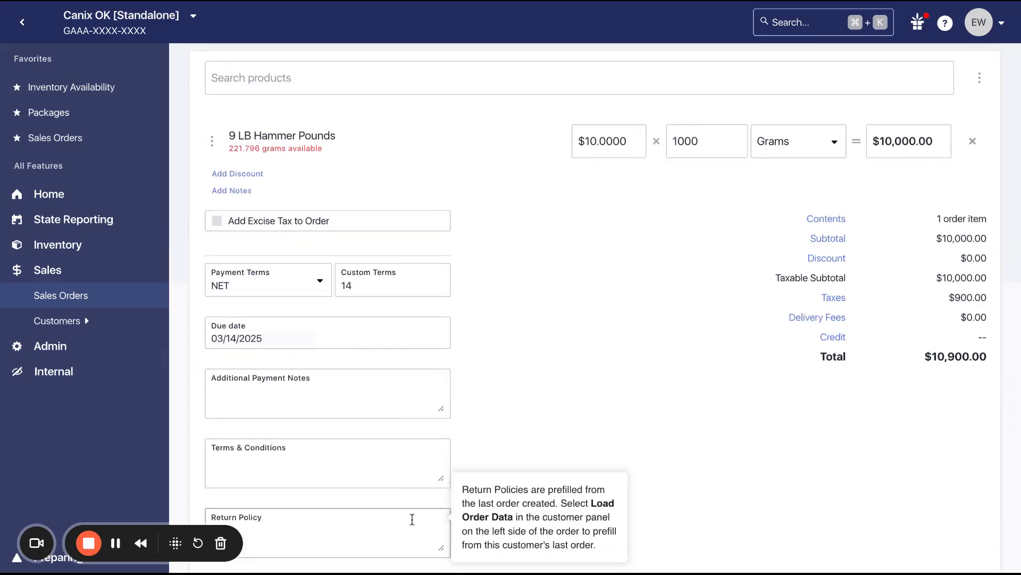
{"action": "scroll", "coordinate": [476, 430], "scroll_direction": "up", "scroll_amount": 6}
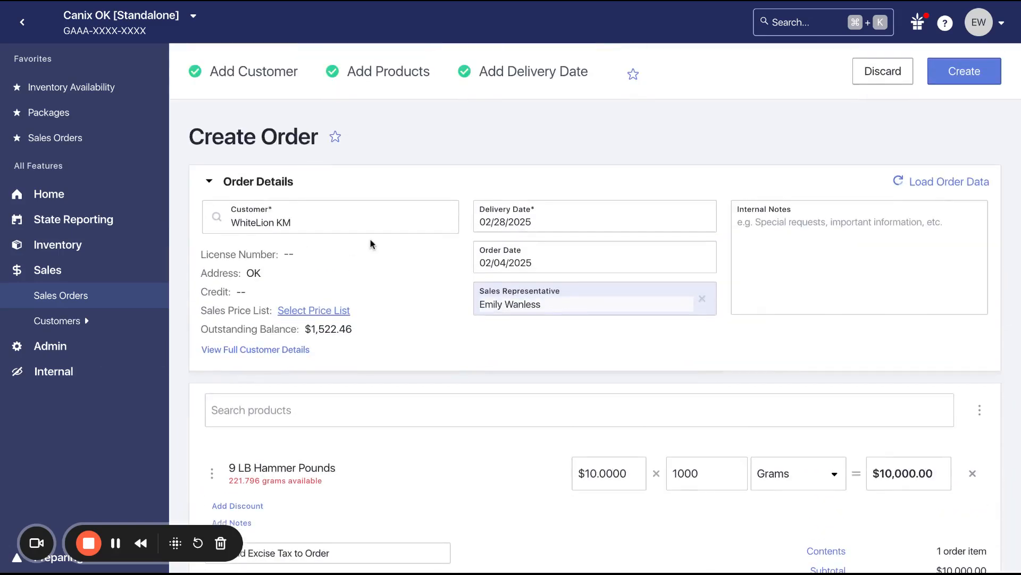
{"action": "scroll", "coordinate": [370, 243], "scroll_direction": "down", "scroll_amount": 6}
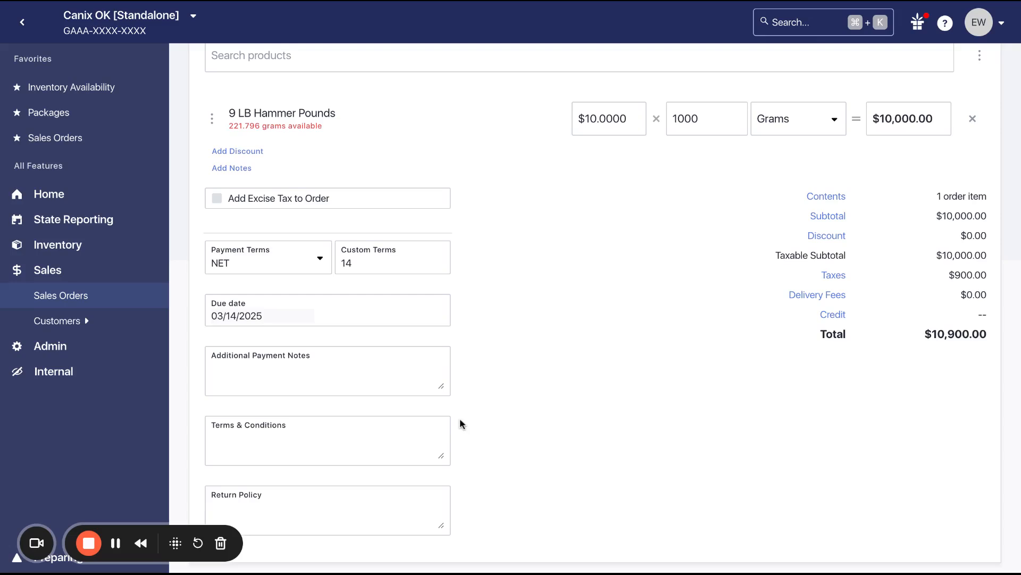
{"action": "scroll", "coordinate": [459, 423], "scroll_direction": "down", "scroll_amount": 1}
{"action": "scroll", "coordinate": [772, 265], "scroll_direction": "up", "scroll_amount": 8}
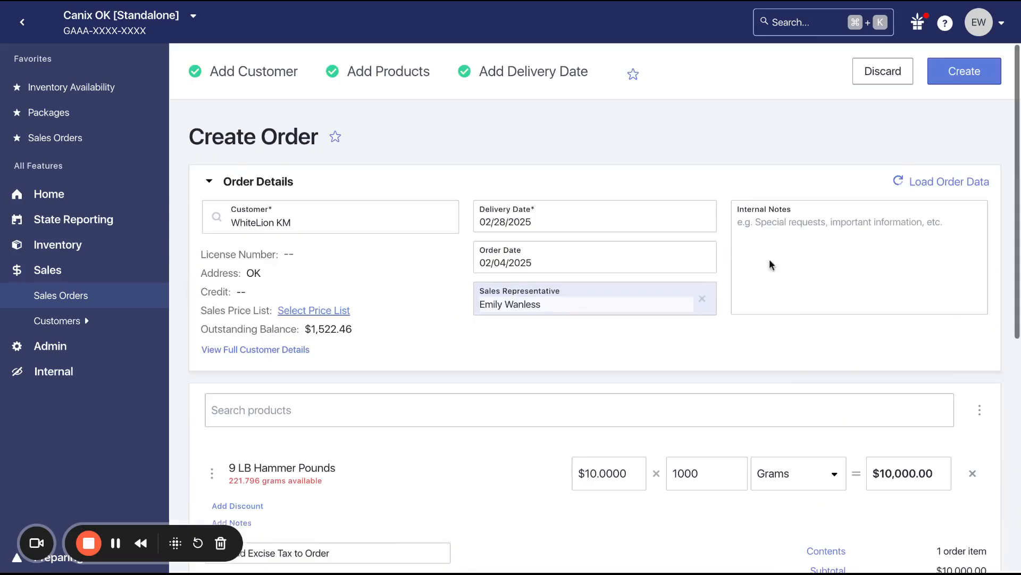
Create the order and update its status to Approved
{"action": "left_click", "coordinate": [964, 71]}
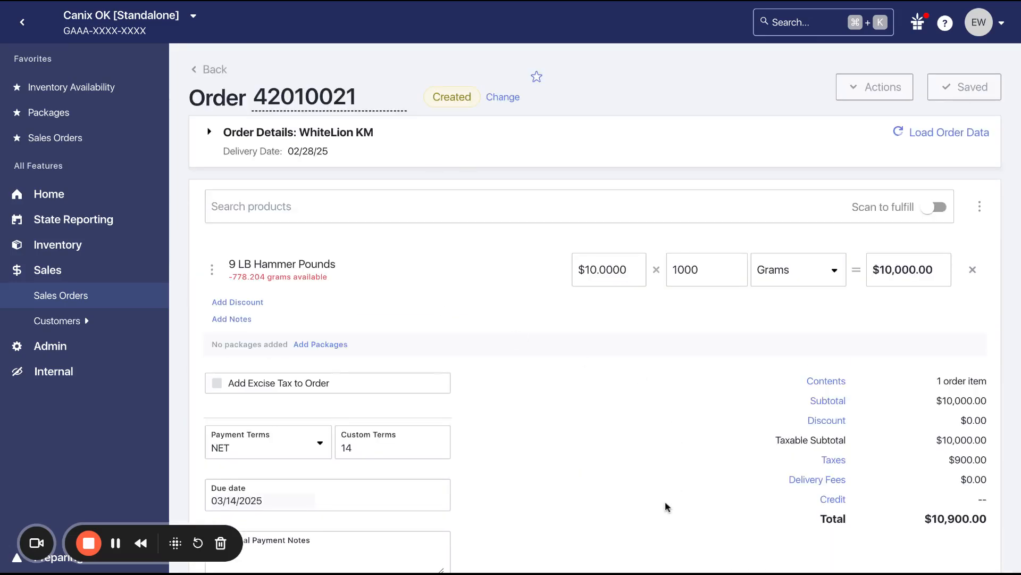
{"action": "mouse_move", "coordinate": [454, 109]}
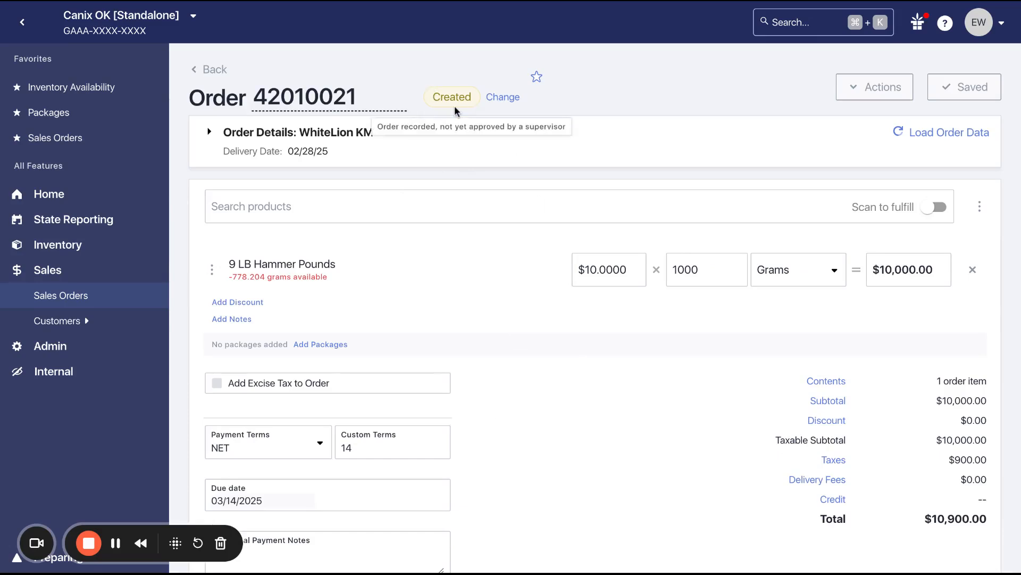
{"action": "left_click", "coordinate": [497, 104]}
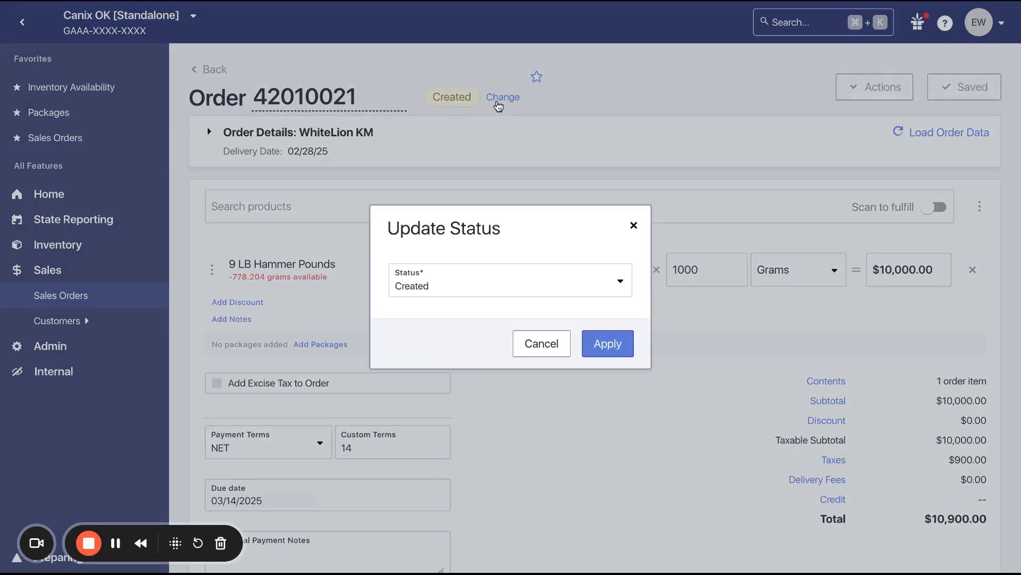
{"action": "left_click", "coordinate": [501, 291]}
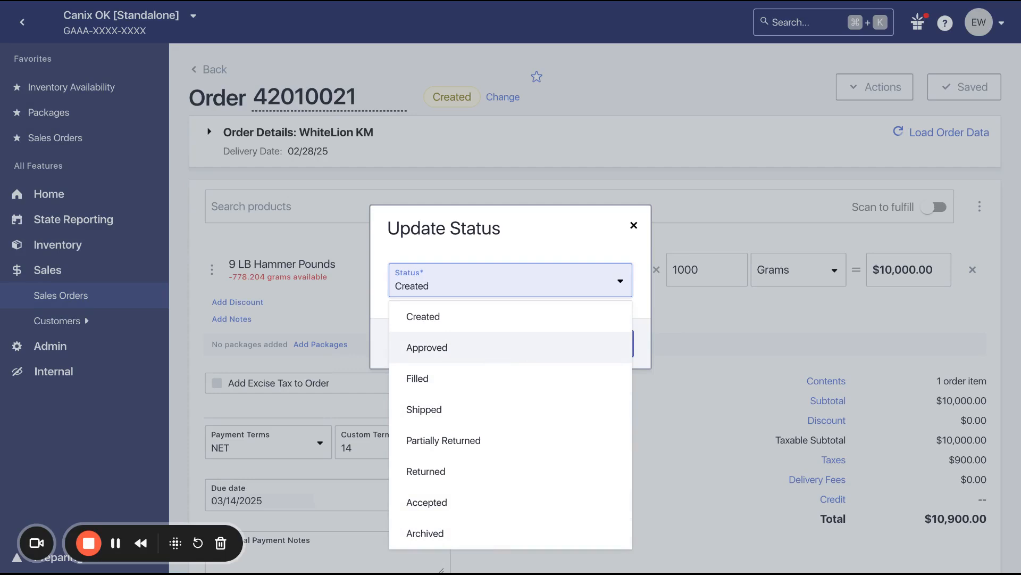
{"action": "key", "text": "Return"}
{"action": "left_click", "coordinate": [601, 351]}
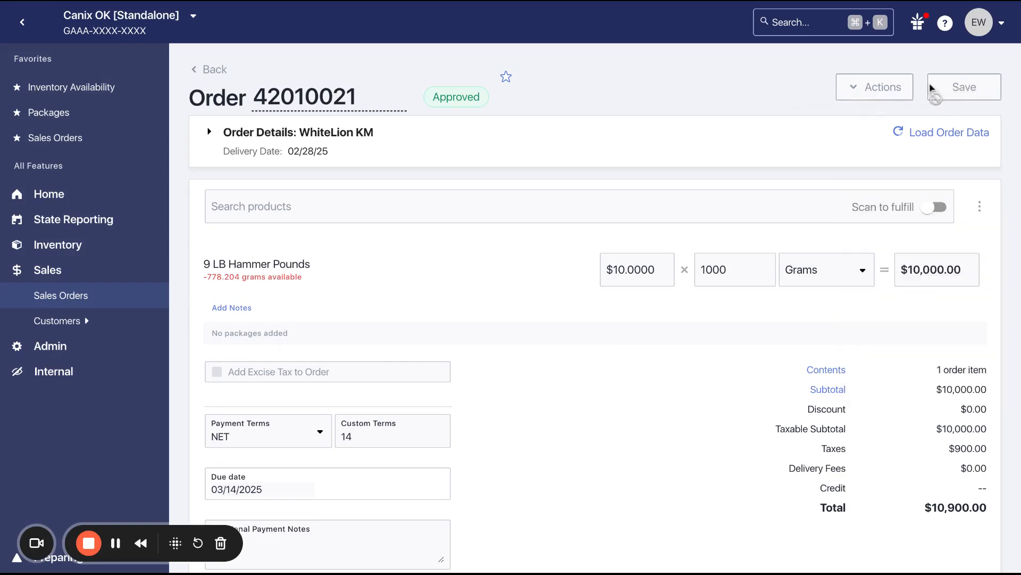
Go back to the active Sales Orders list
{"action": "mouse_move", "coordinate": [915, 165]}
{"action": "scroll", "coordinate": [771, 330], "scroll_direction": "down", "scroll_amount": 1}
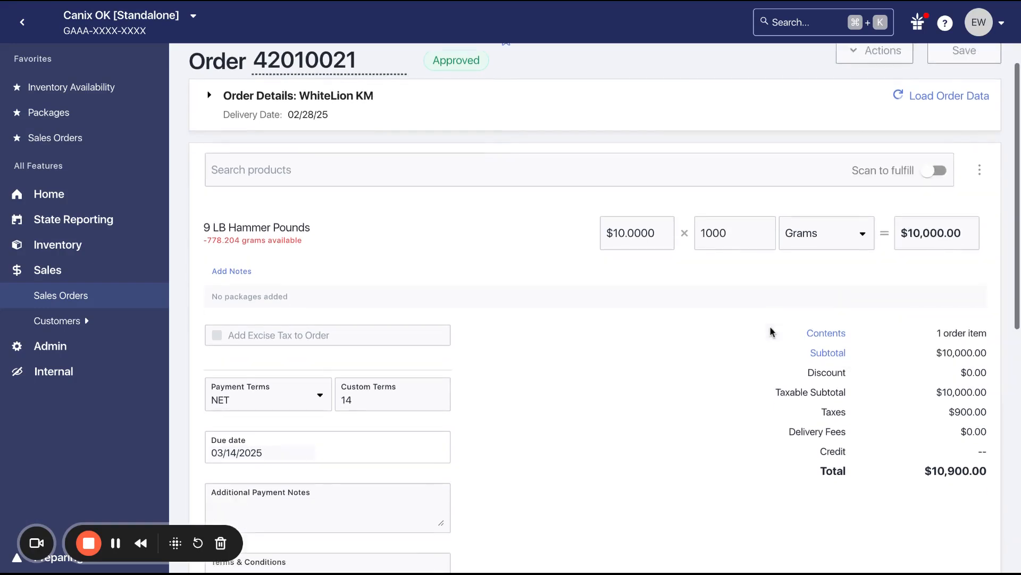
{"action": "scroll", "coordinate": [773, 332], "scroll_direction": "down", "scroll_amount": 8}
{"action": "scroll", "coordinate": [532, 213], "scroll_direction": "up", "scroll_amount": 10}
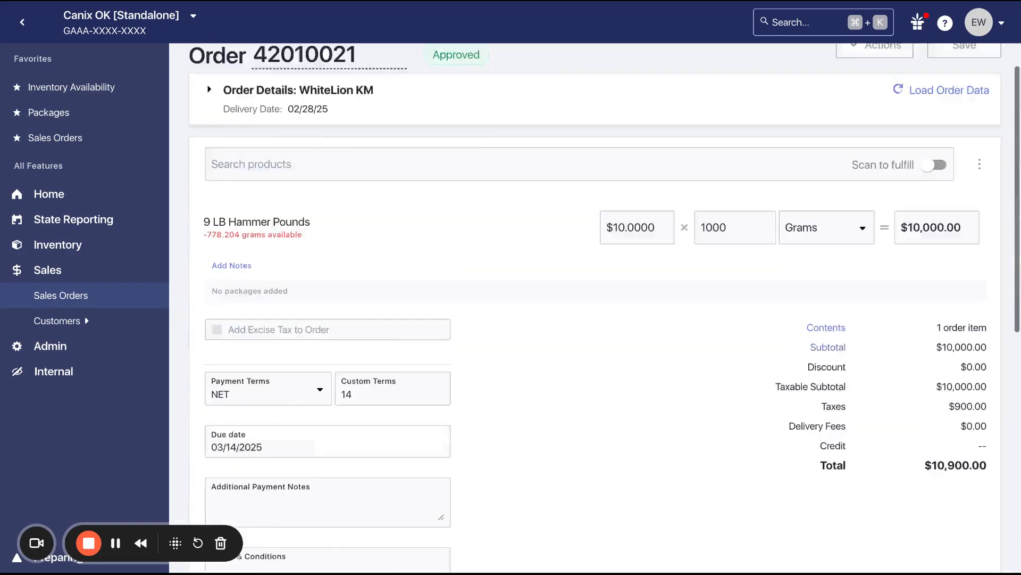
{"action": "left_click", "coordinate": [211, 70]}
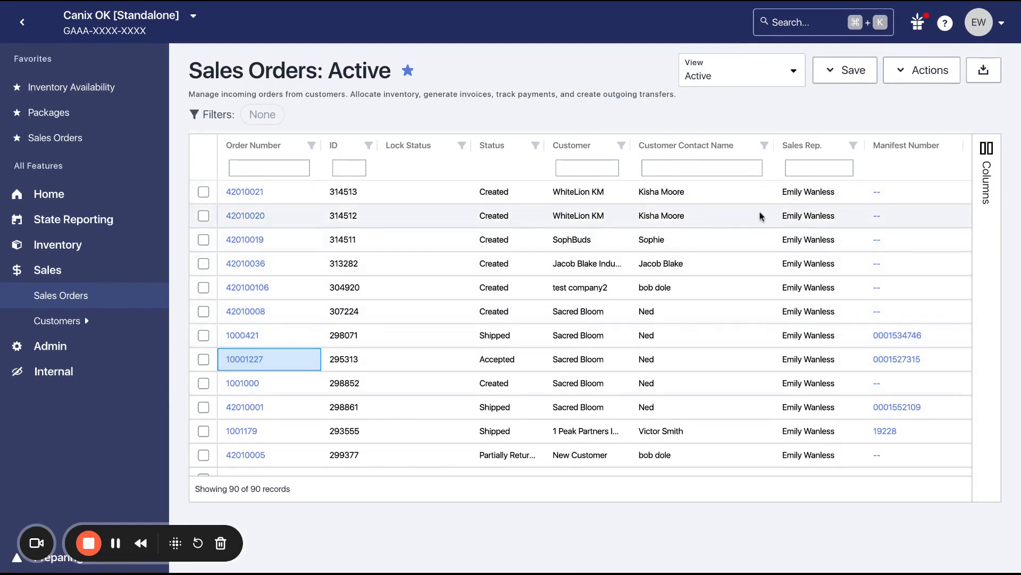
Preview order 42010021's summary panel, close it, and select order 1000421 in the list
{"action": "left_click", "coordinate": [245, 191]}
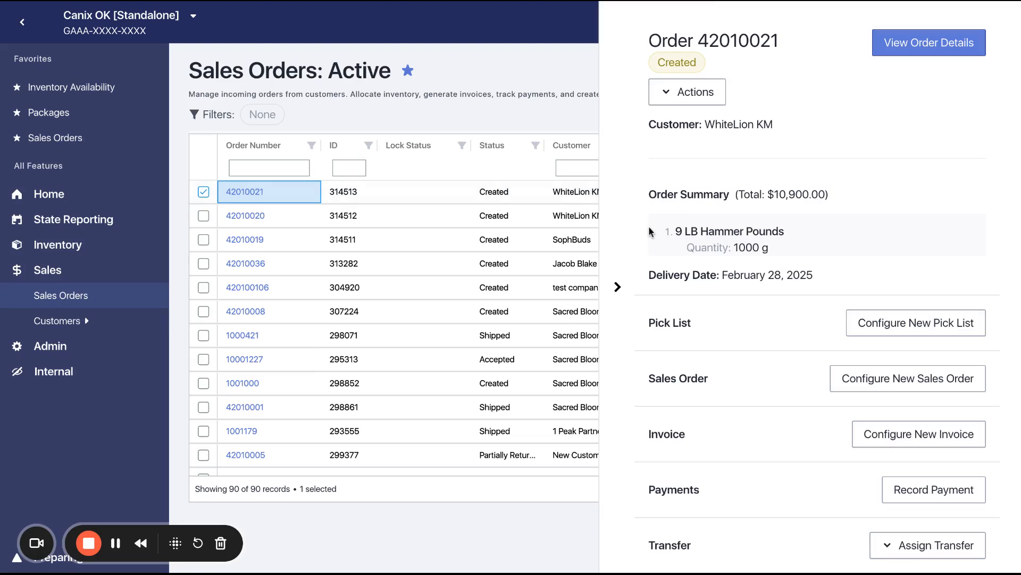
{"action": "left_click", "coordinate": [623, 309]}
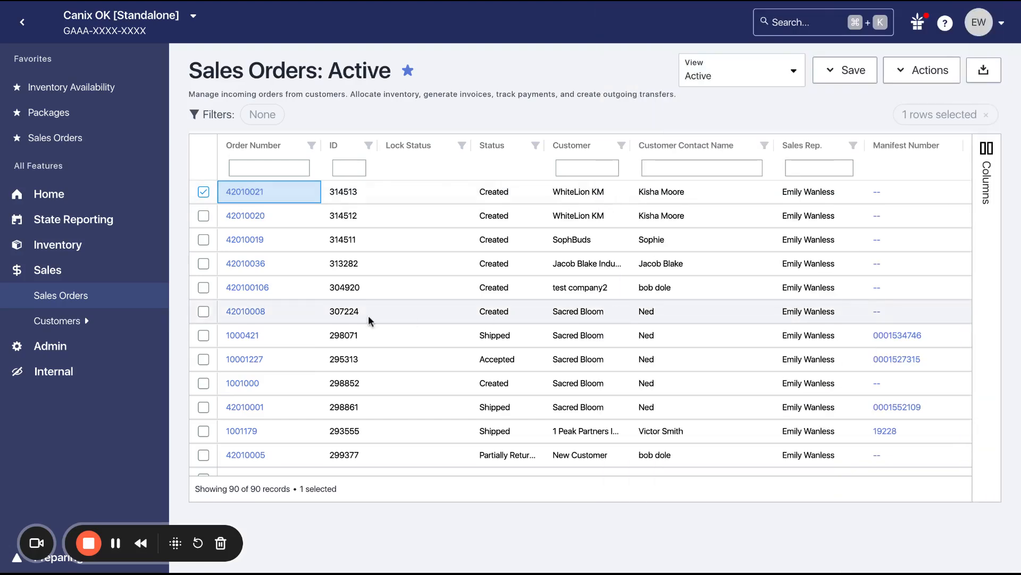
{"action": "left_click", "coordinate": [244, 335]}
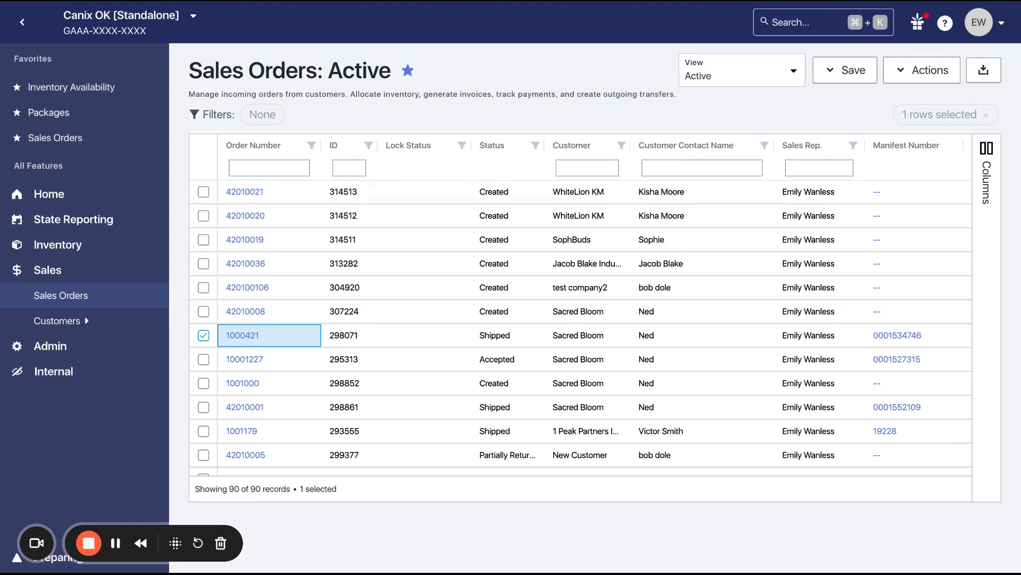